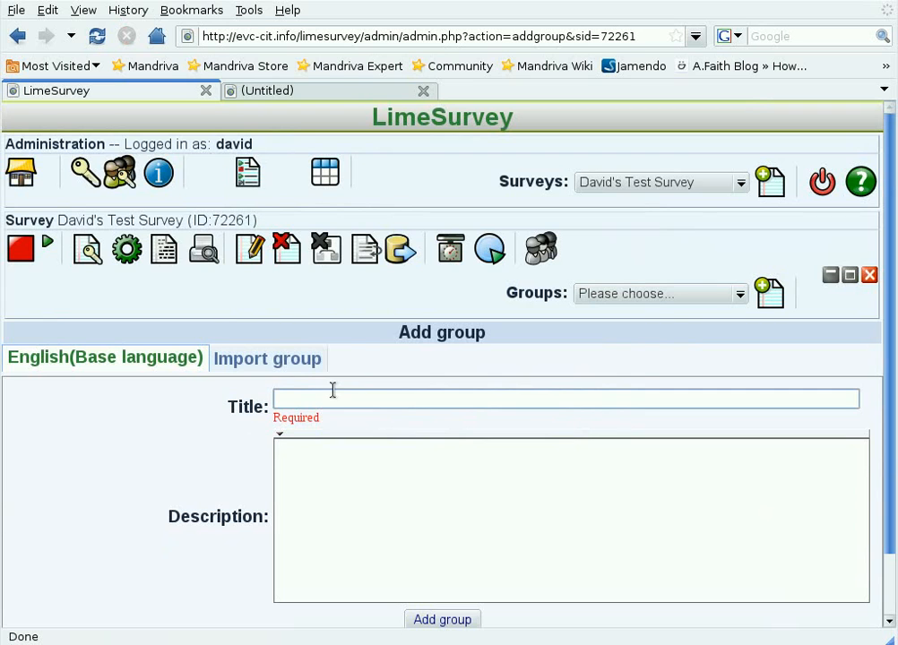
Add the group "Attitudes" with the description "Please tell us how much you agree or disagree with the following statements concerning your attitude towards drunk driving.".
{"action": "left_click", "coordinate": [328, 398]}
{"action": "type", "text": "Attitudes"}
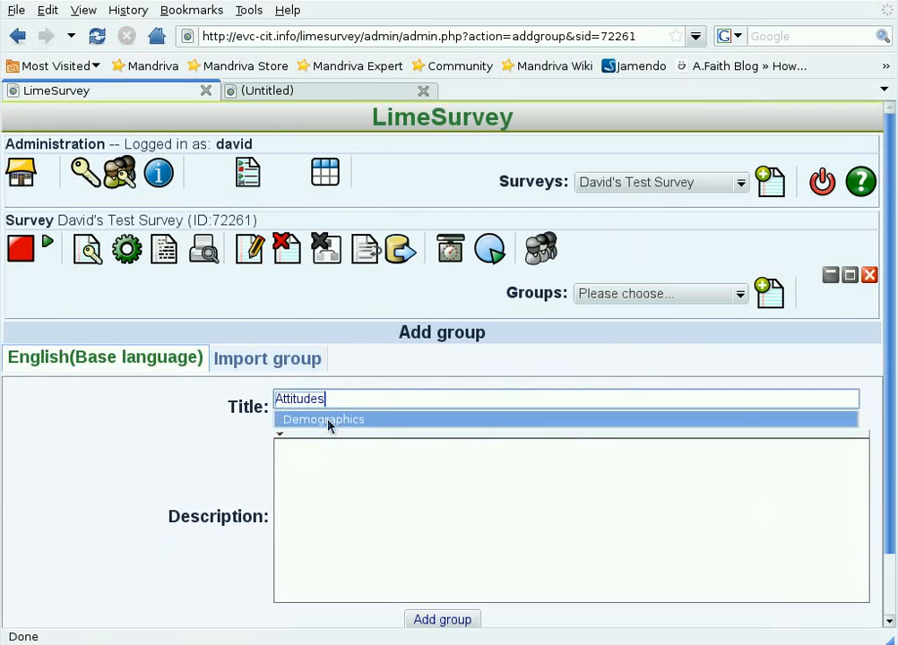
{"action": "left_click", "coordinate": [316, 461]}
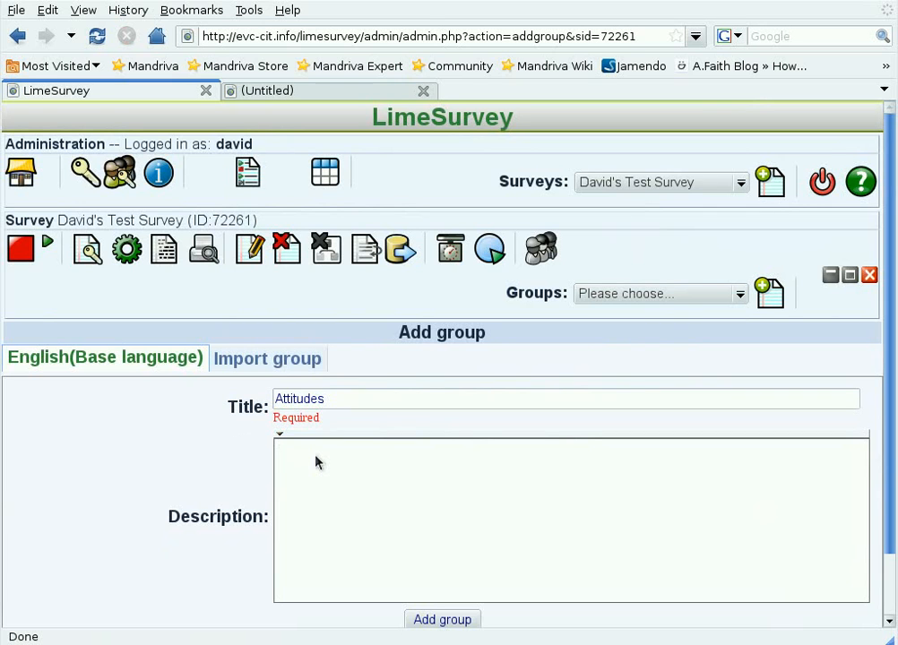
{"action": "type", "text": "Please tell us how much "}
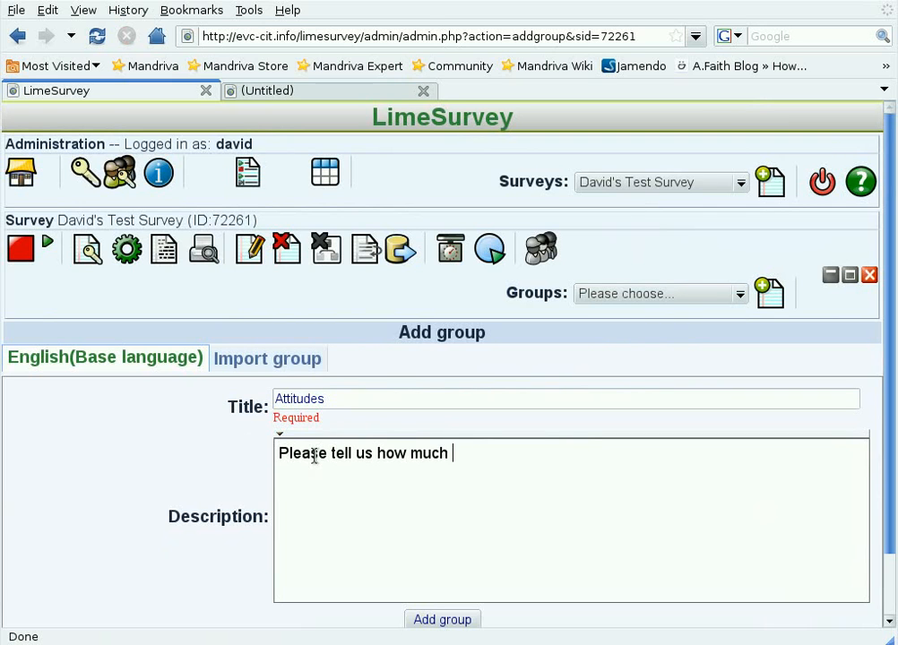
{"action": "type", "text": "you agree or disagr"}
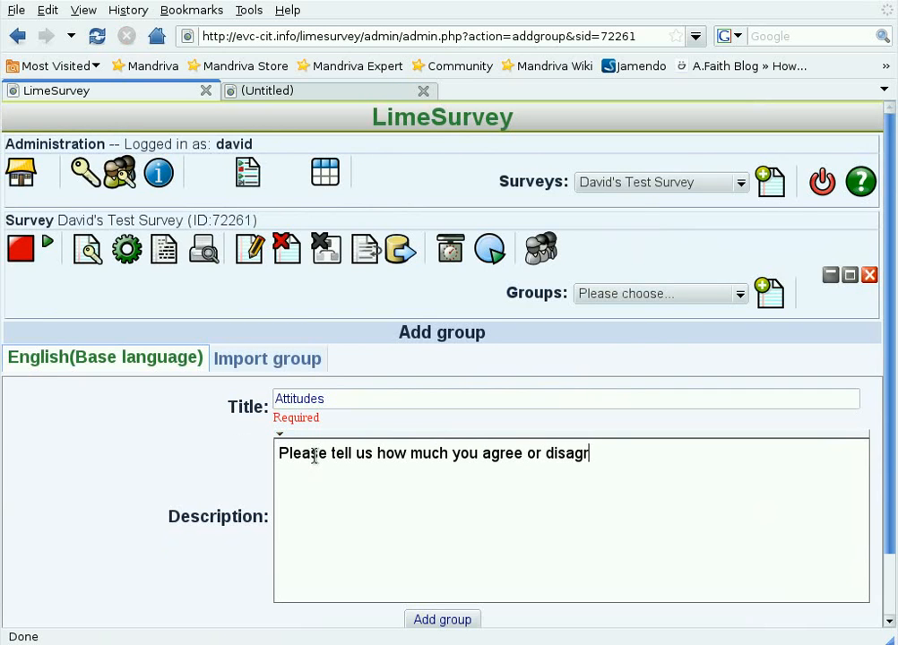
{"action": "type", "text": "ee with the followi"}
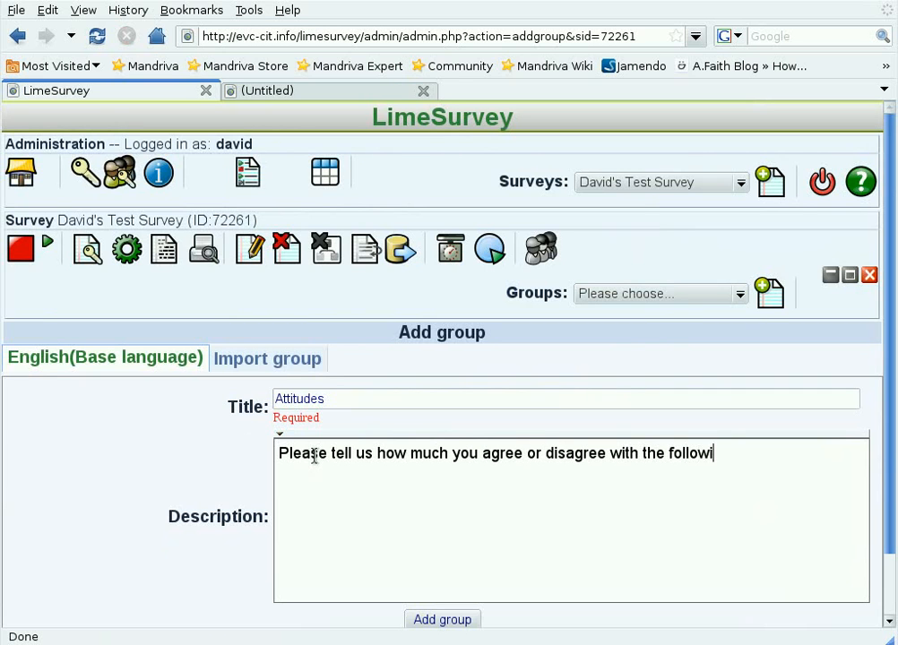
{"action": "type", "text": "ng statements co"}
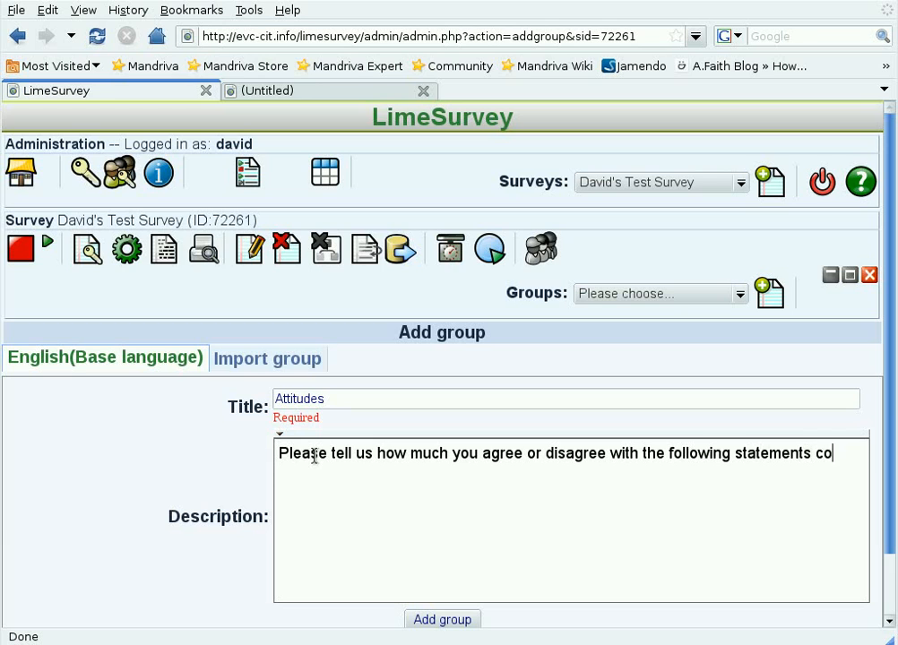
{"action": "type", "text": "ncerning your attitu"}
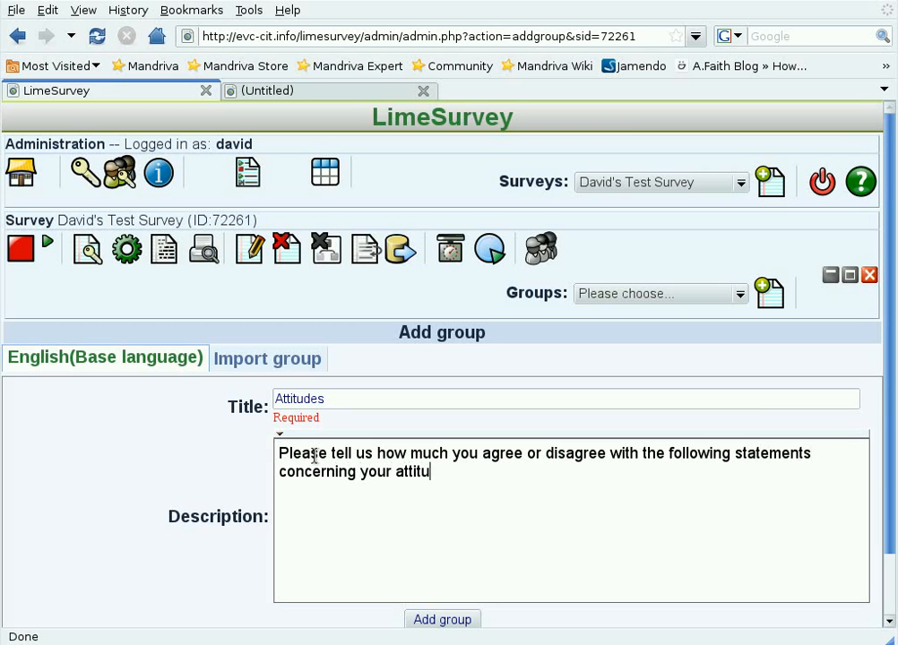
{"action": "type", "text": "de towards drunk d"}
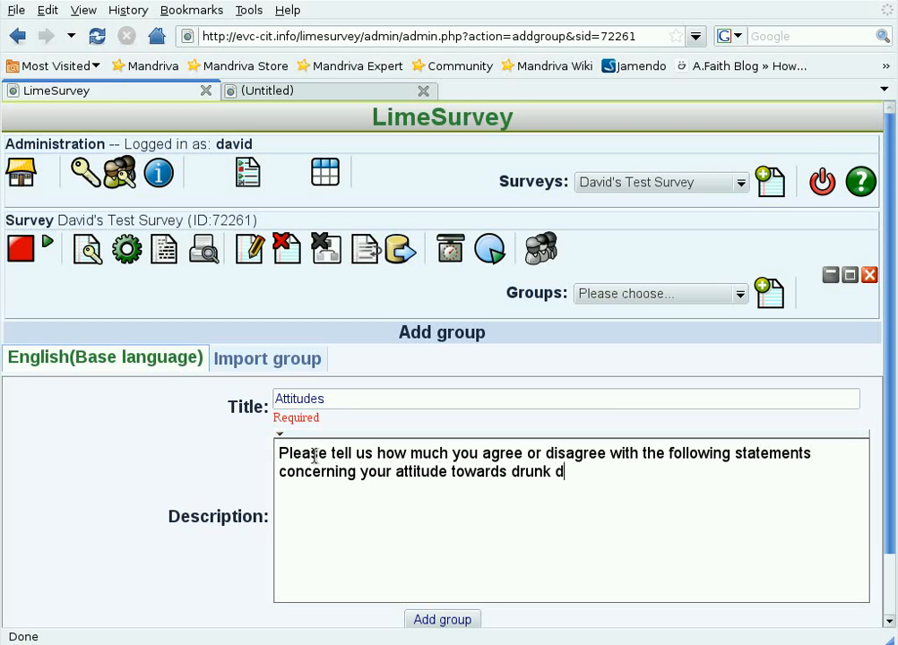
{"action": "type", "text": "riving."}
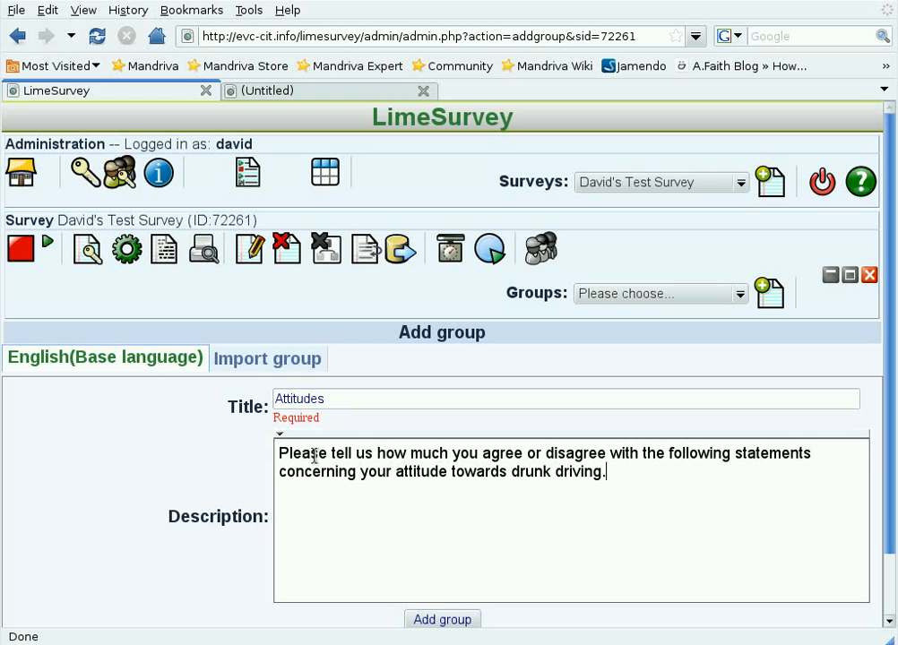
{"action": "left_click", "coordinate": [442, 619]}
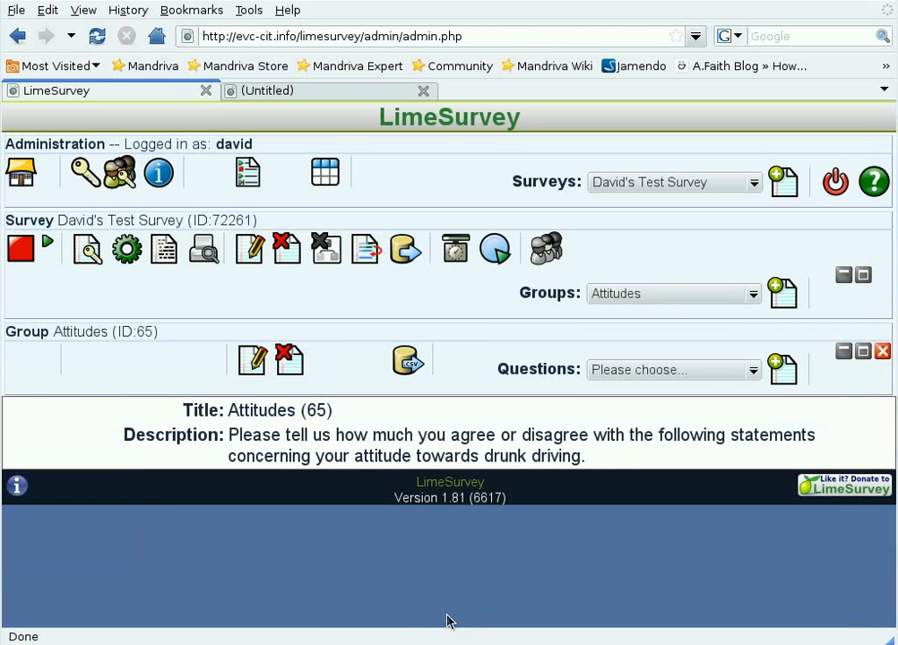
Start a new question in the Attitudes group with code "licenses" and text "Drunk drivers should lose their licenses.".
{"action": "left_click", "coordinate": [783, 374]}
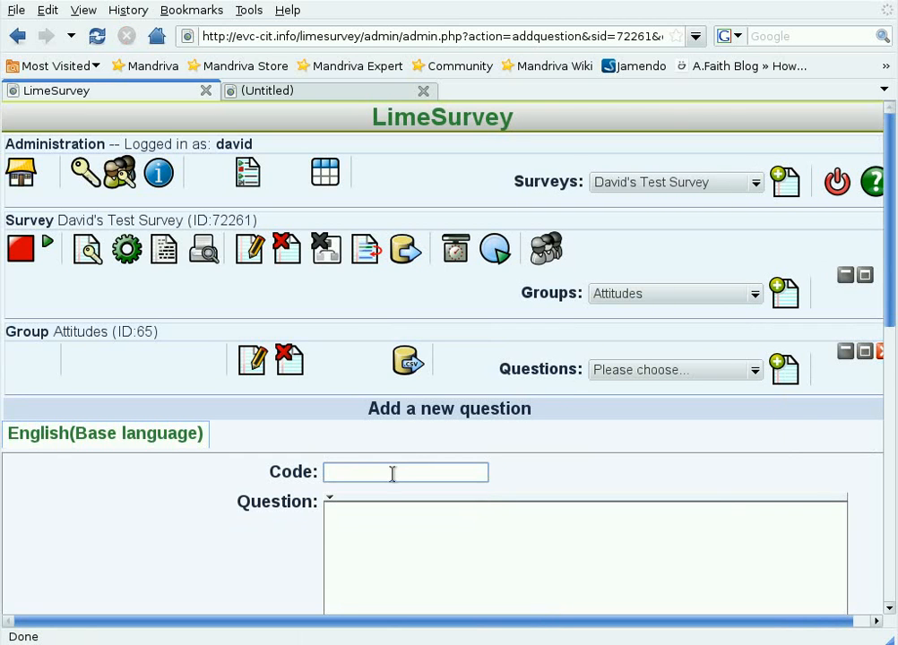
{"action": "left_click", "coordinate": [394, 474]}
{"action": "type", "text": "licenses"}
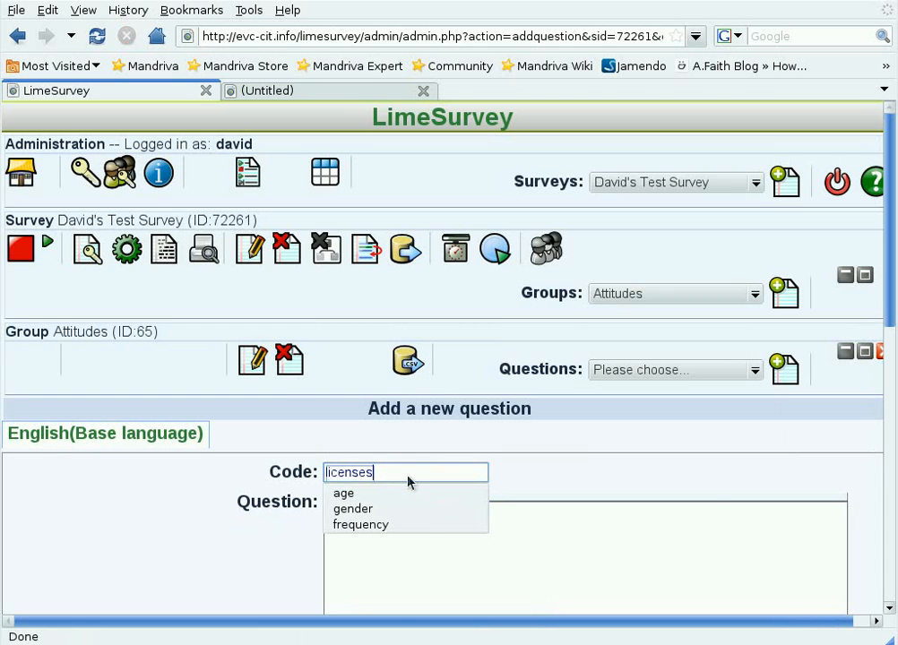
{"action": "left_click", "coordinate": [478, 550]}
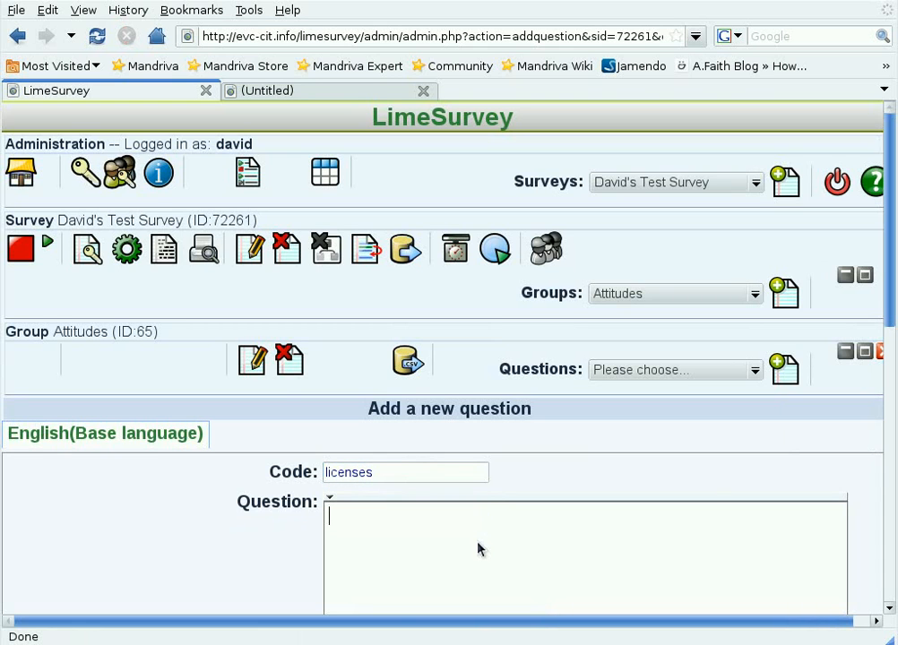
{"action": "type", "text": "Drunk drivers should lose their licenses."}
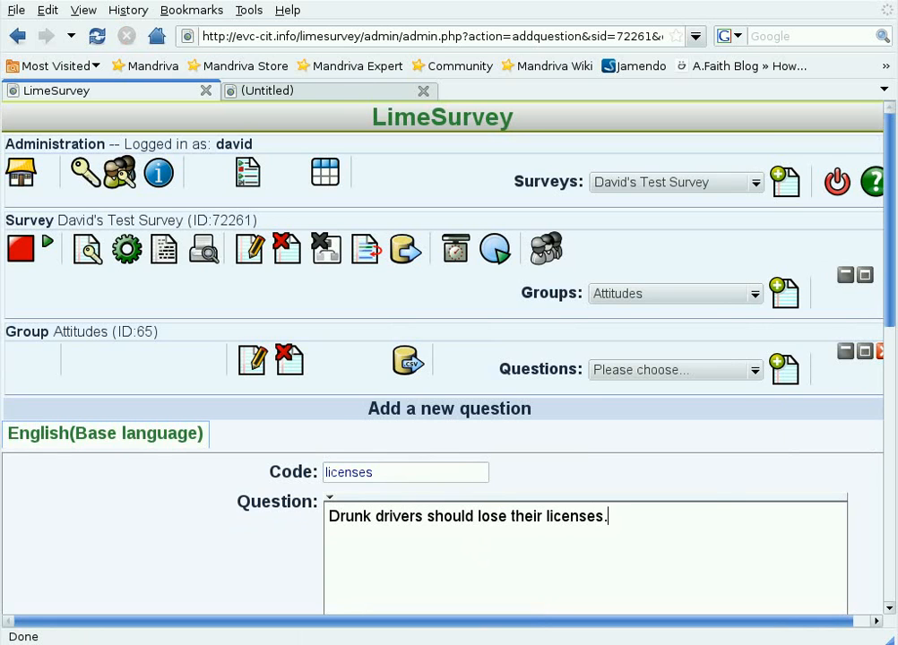
Add the licenses question as a mandatory List (flexible labels) (radio) question using label set 2: Likert 4: SA=4.
{"action": "scroll", "coordinate": [448, 358], "scroll_direction": "down", "scroll_amount": 5}
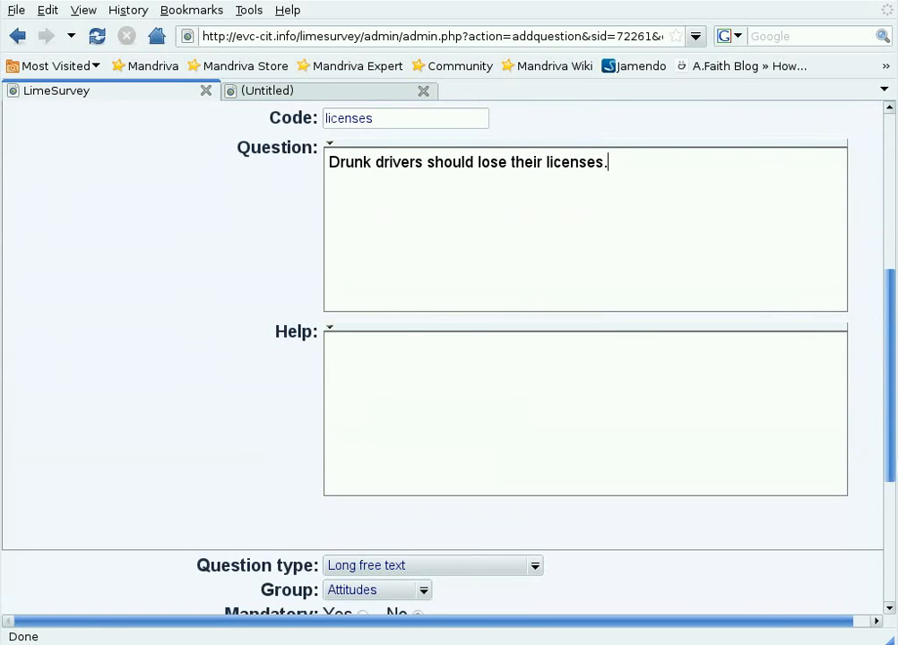
{"action": "scroll", "coordinate": [892, 529], "scroll_direction": "down", "scroll_amount": 2}
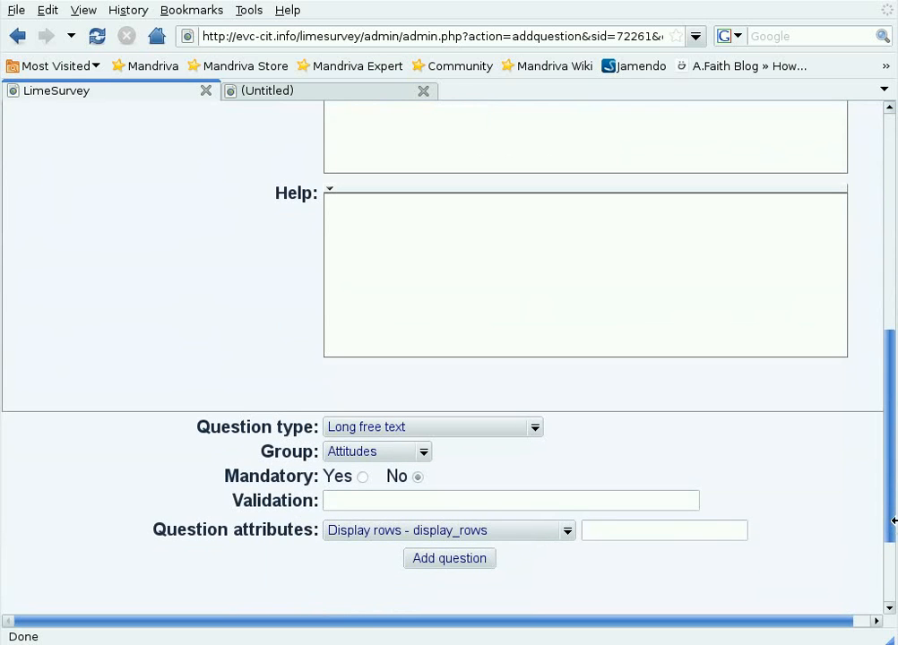
{"action": "left_click", "coordinate": [536, 430]}
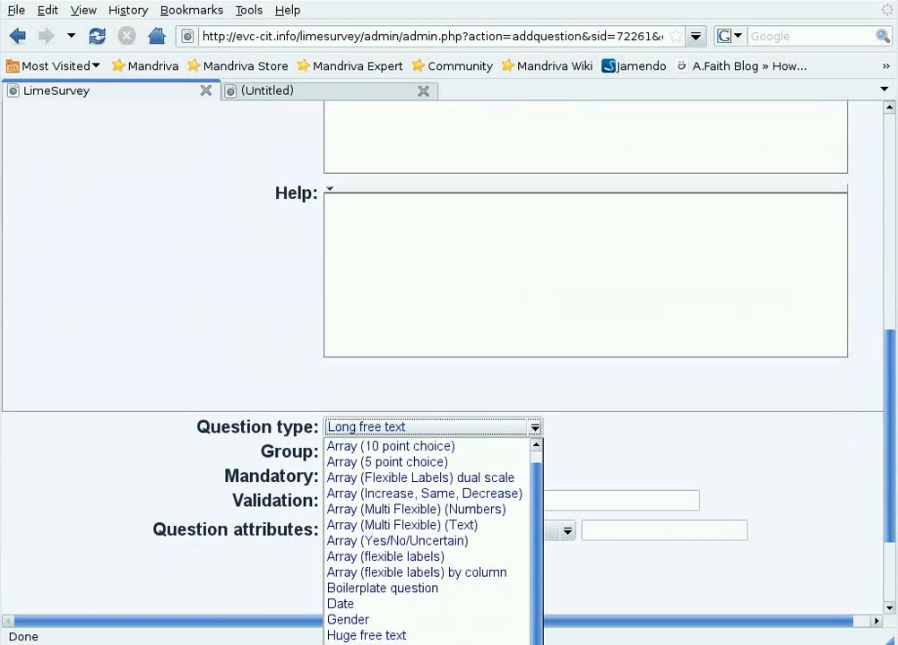
{"action": "scroll", "coordinate": [527, 561], "scroll_direction": "down", "scroll_amount": 3}
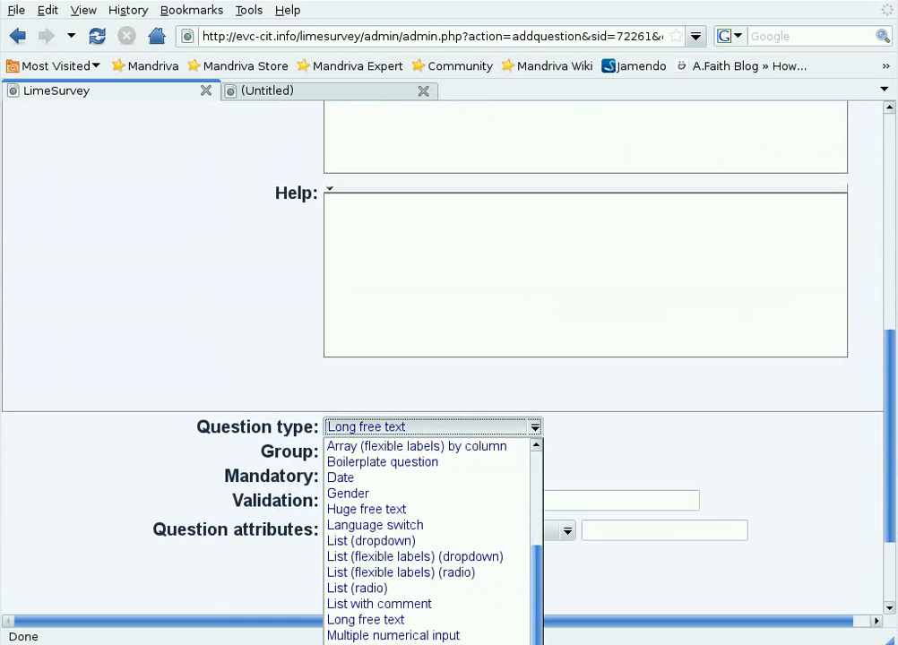
{"action": "left_click", "coordinate": [458, 574]}
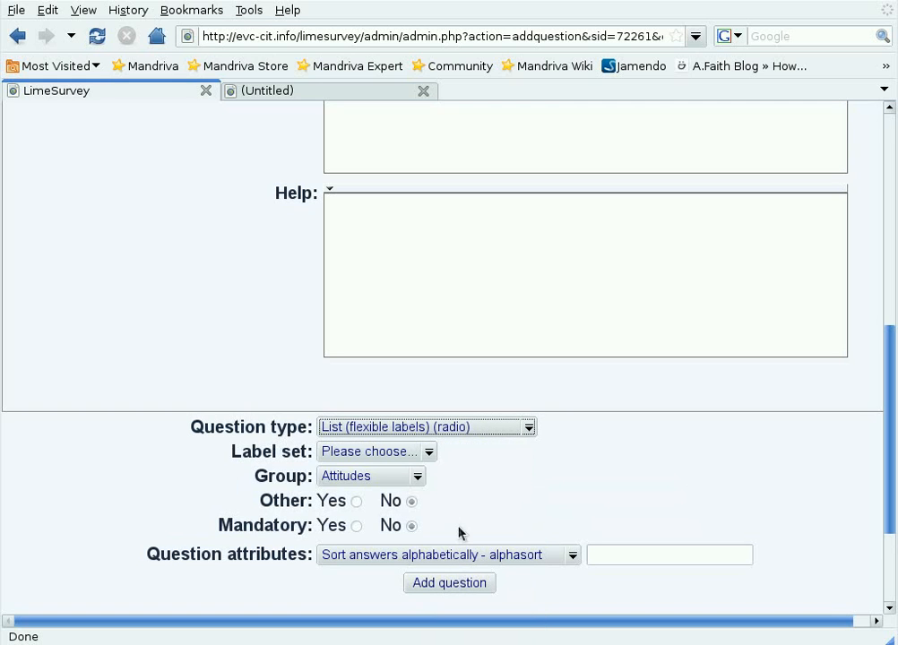
{"action": "left_click", "coordinate": [430, 452]}
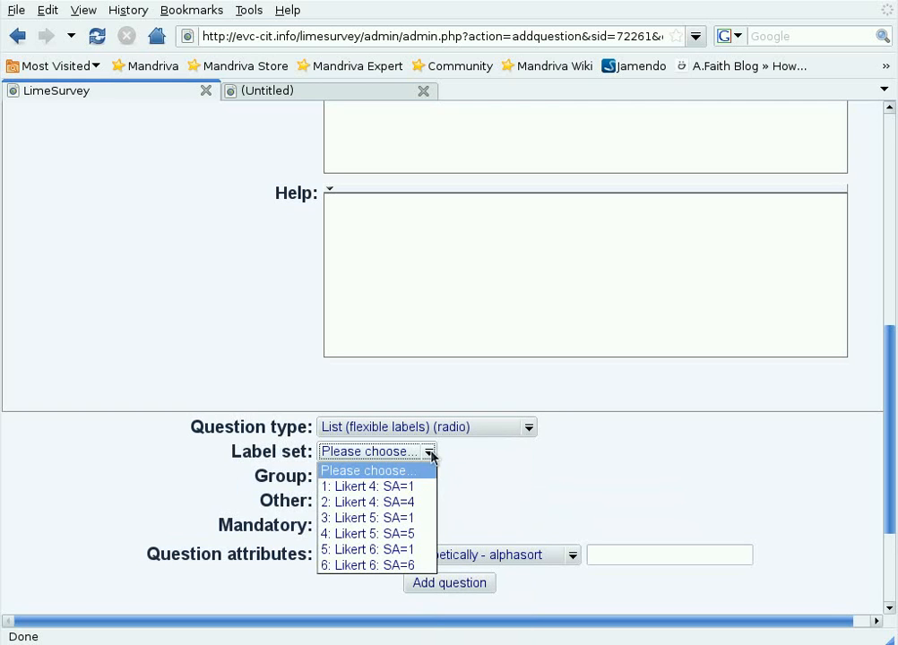
{"action": "left_click", "coordinate": [359, 503]}
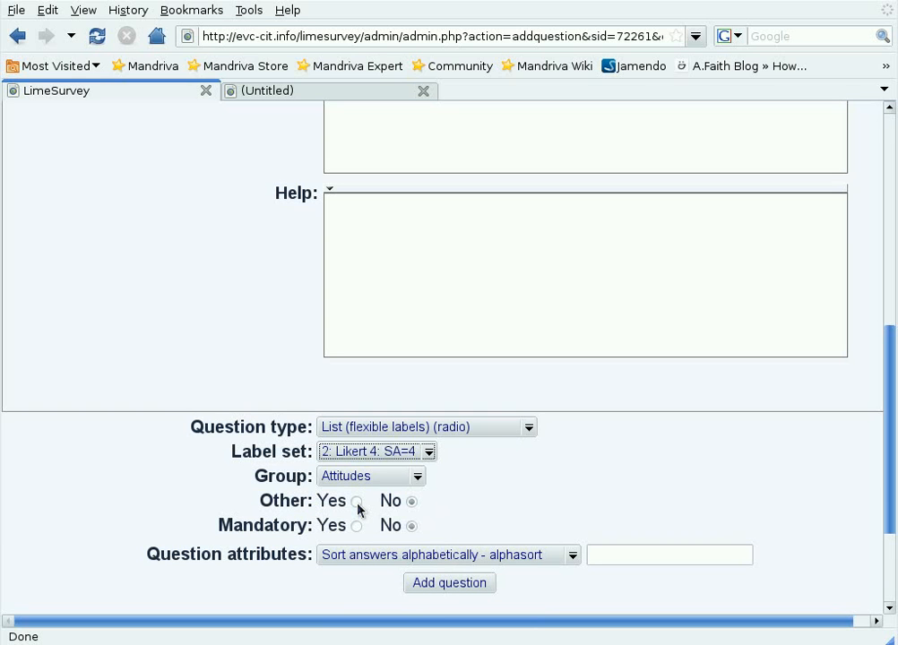
{"action": "left_click", "coordinate": [357, 526]}
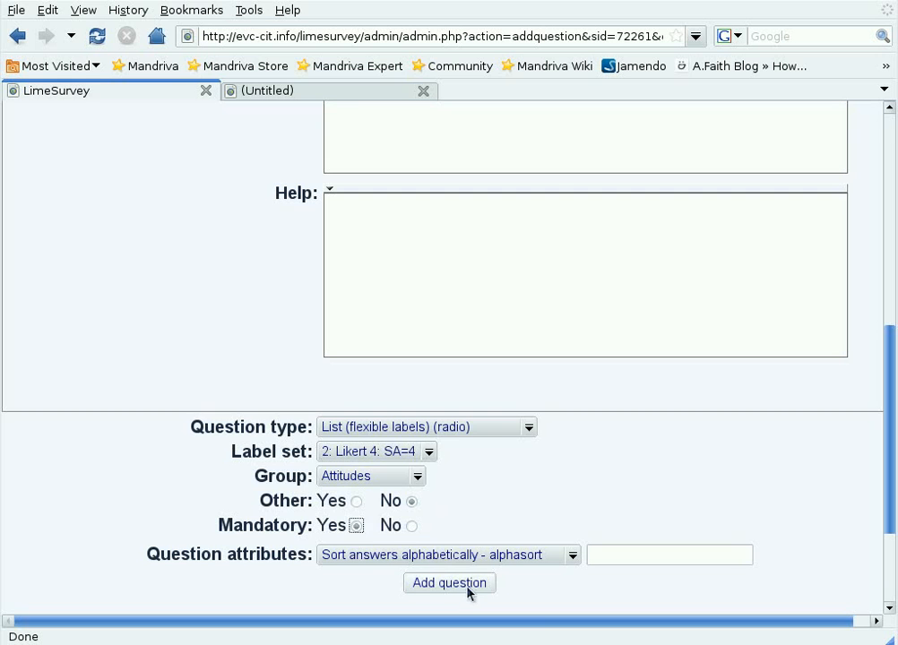
{"action": "left_click", "coordinate": [467, 588]}
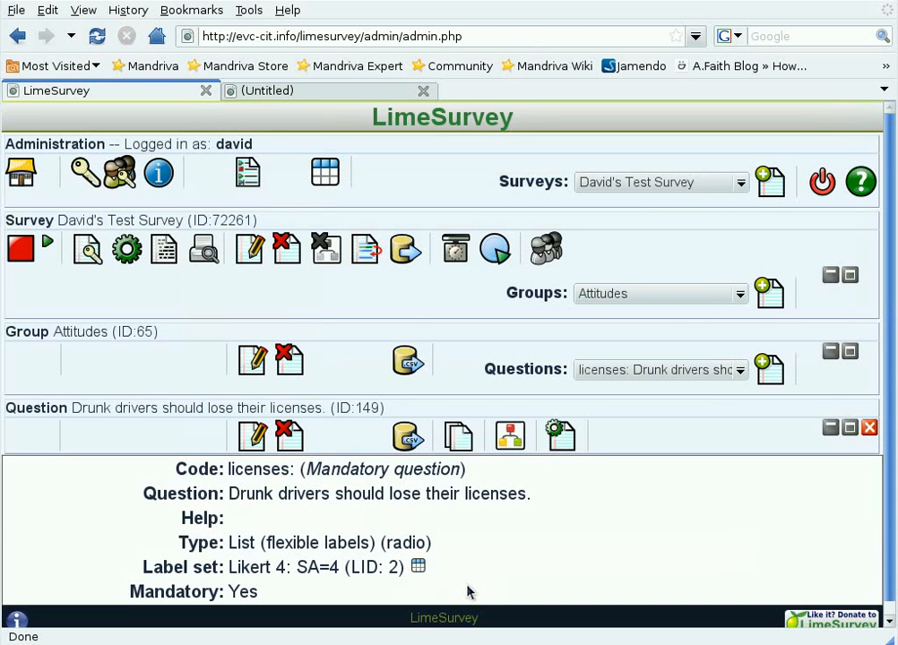
Preview the licenses question to check its answer options, and close the preview.
{"action": "left_click", "coordinate": [559, 439]}
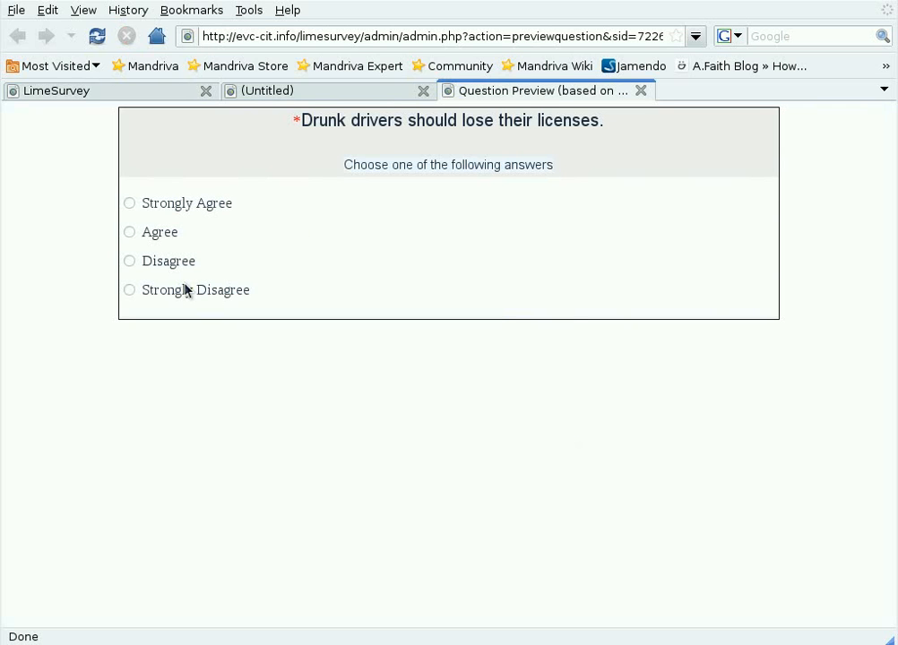
{"action": "left_click", "coordinate": [641, 90]}
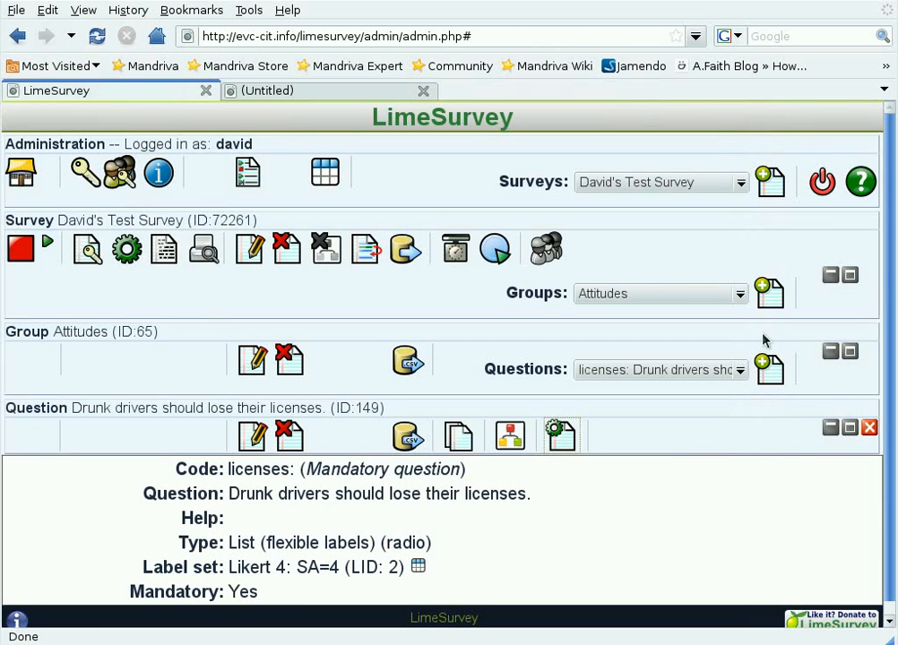
Start another question in the Attitudes group with code "penalties" and text "Penalties for drunk driving are too severe.".
{"action": "left_click", "coordinate": [768, 372]}
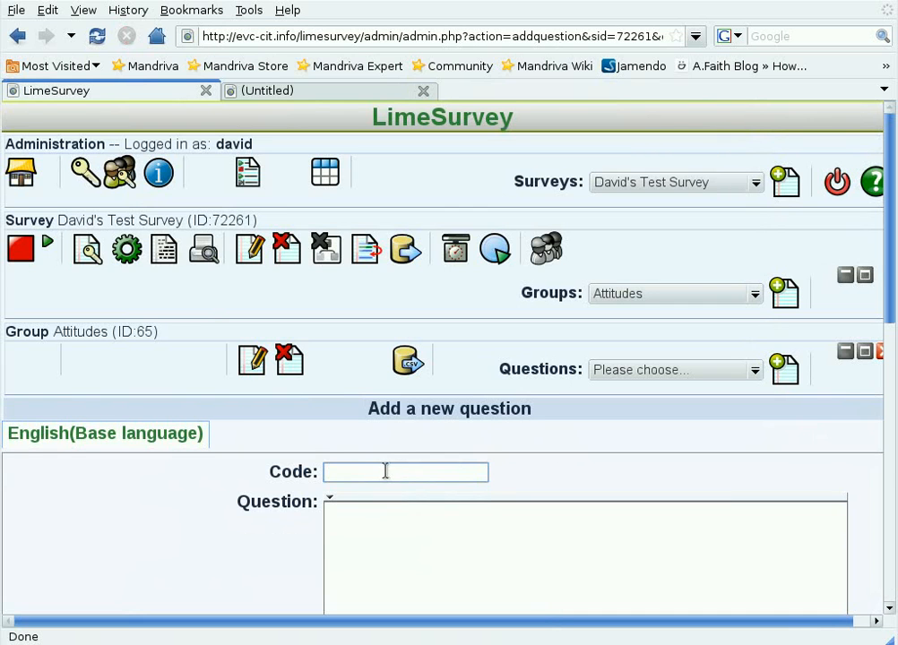
{"action": "left_click", "coordinate": [386, 473]}
{"action": "type", "text": "penalties"}
{"action": "left_click", "coordinate": [532, 543]}
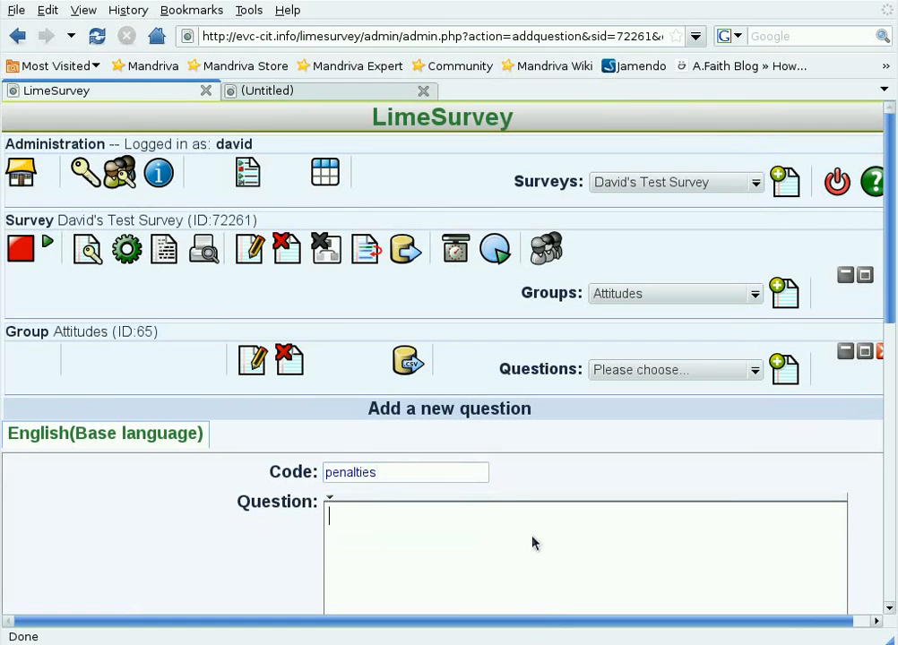
{"action": "type", "text": "Penalties for dr"}
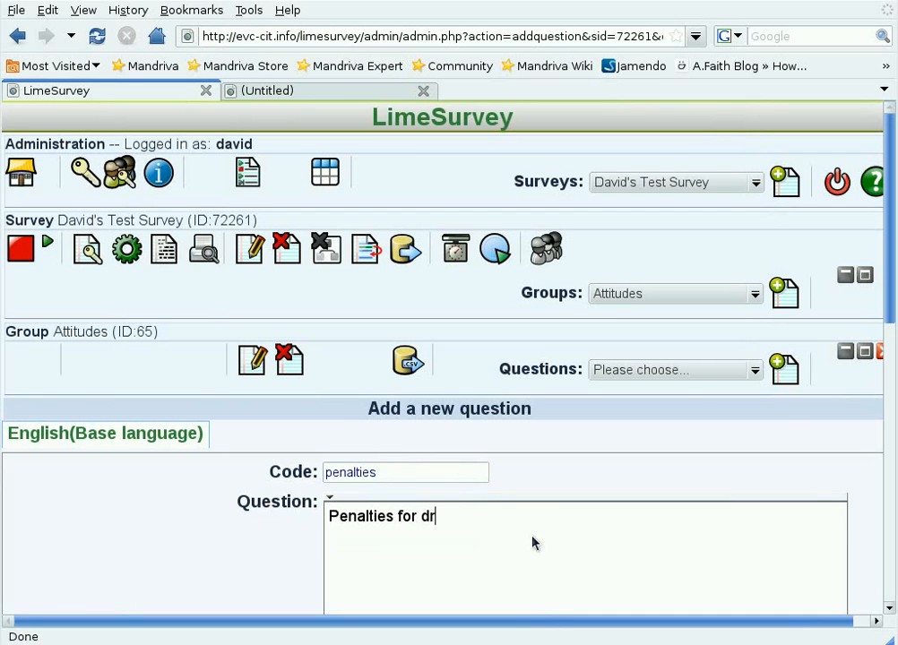
{"action": "type", "text": "unk driving are too severe."}
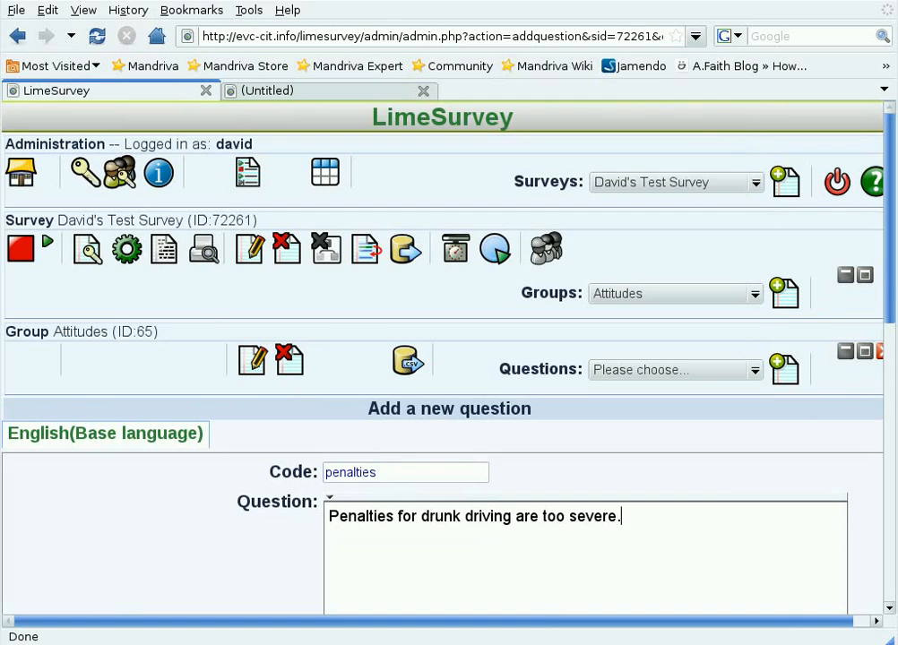
Add the penalties question as a mandatory List (flexible labels) (radio) question using label set 1: Likert 4: SA=1.
{"action": "scroll", "coordinate": [660, 340], "scroll_direction": "down", "scroll_amount": 10}
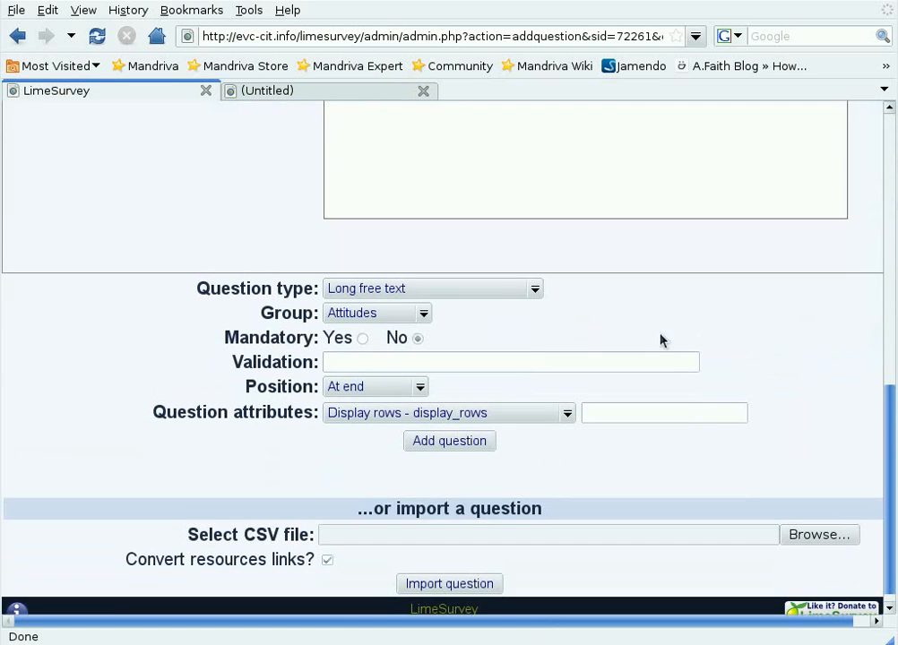
{"action": "left_click", "coordinate": [487, 288]}
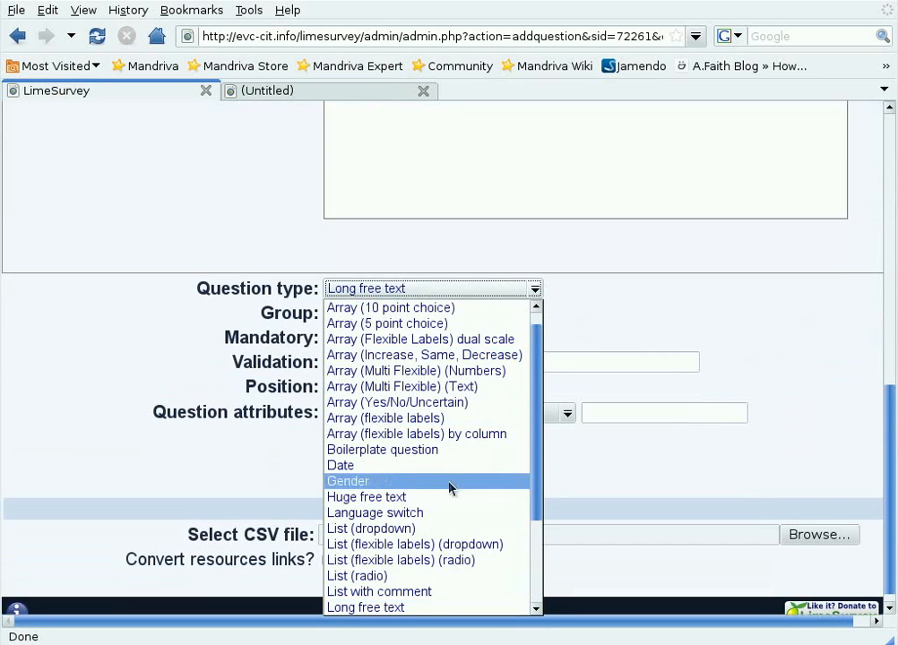
{"action": "left_click", "coordinate": [403, 560]}
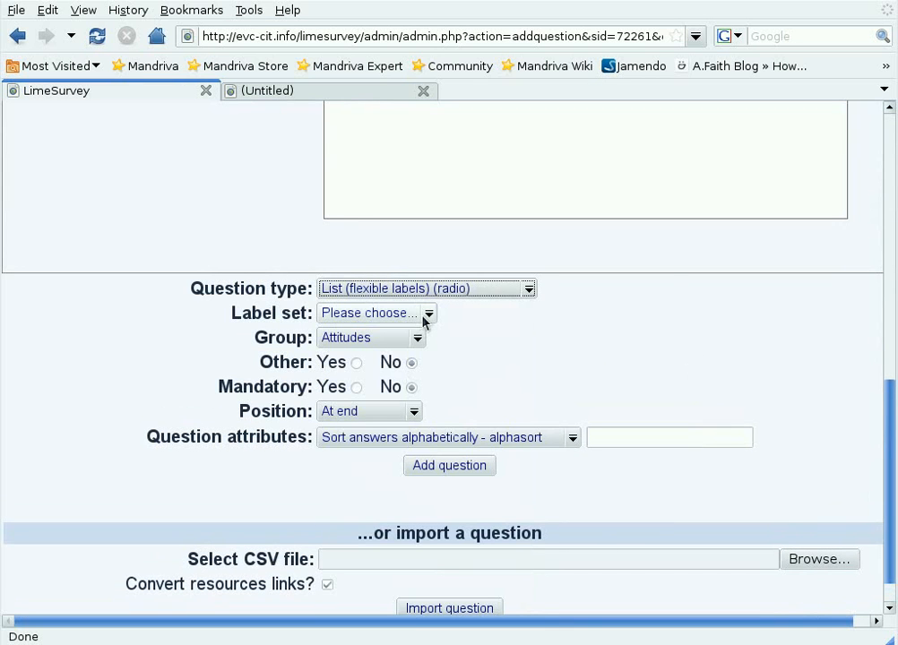
{"action": "left_click", "coordinate": [425, 316]}
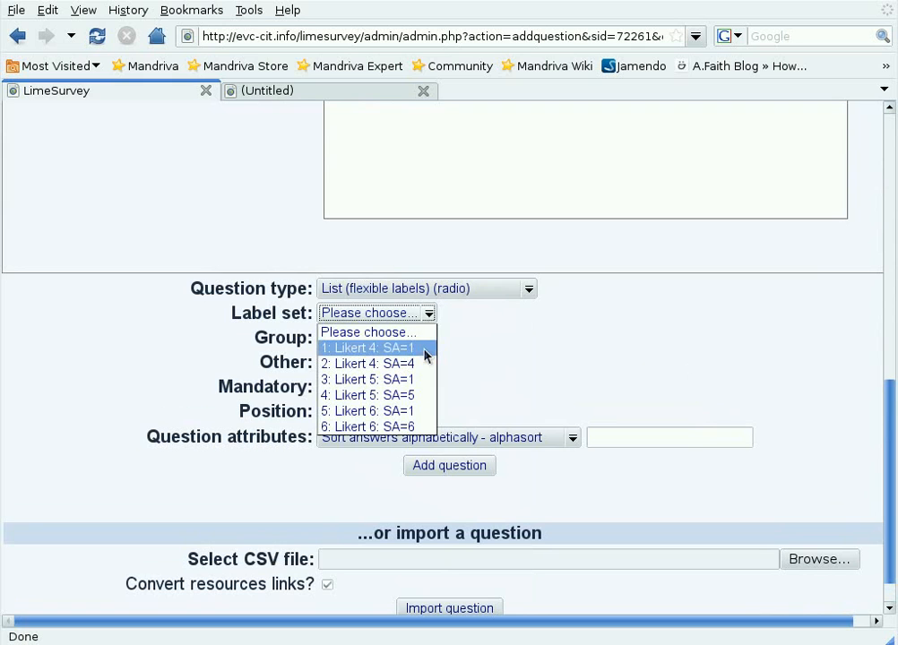
{"action": "left_click", "coordinate": [425, 355]}
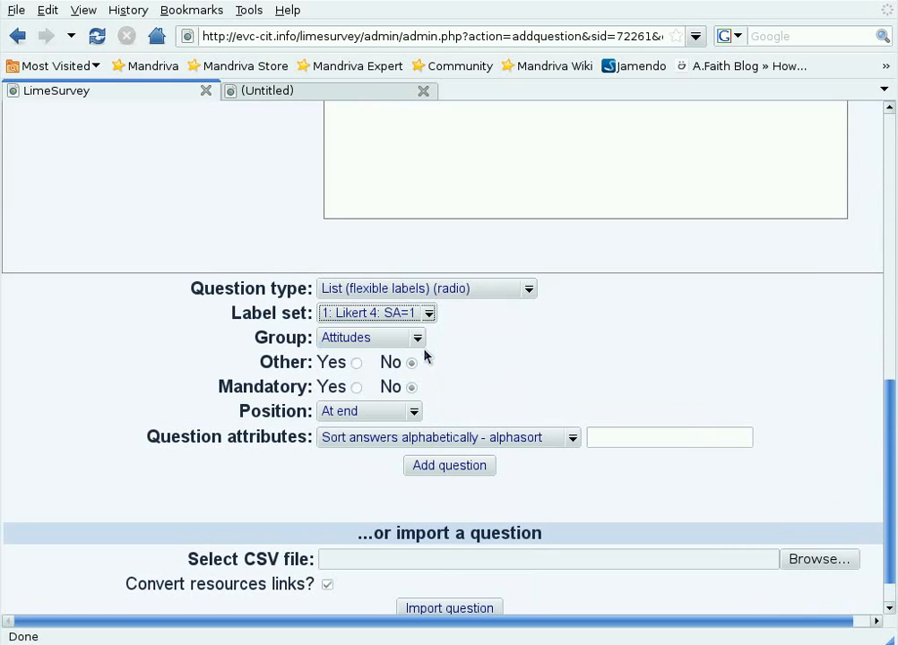
{"action": "left_click", "coordinate": [357, 387]}
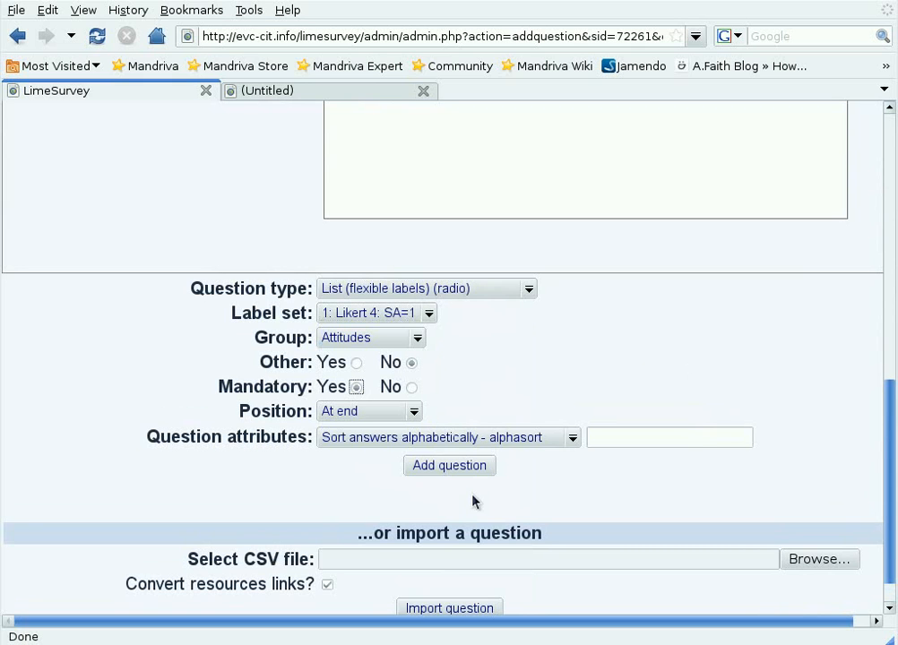
{"action": "left_click", "coordinate": [459, 468]}
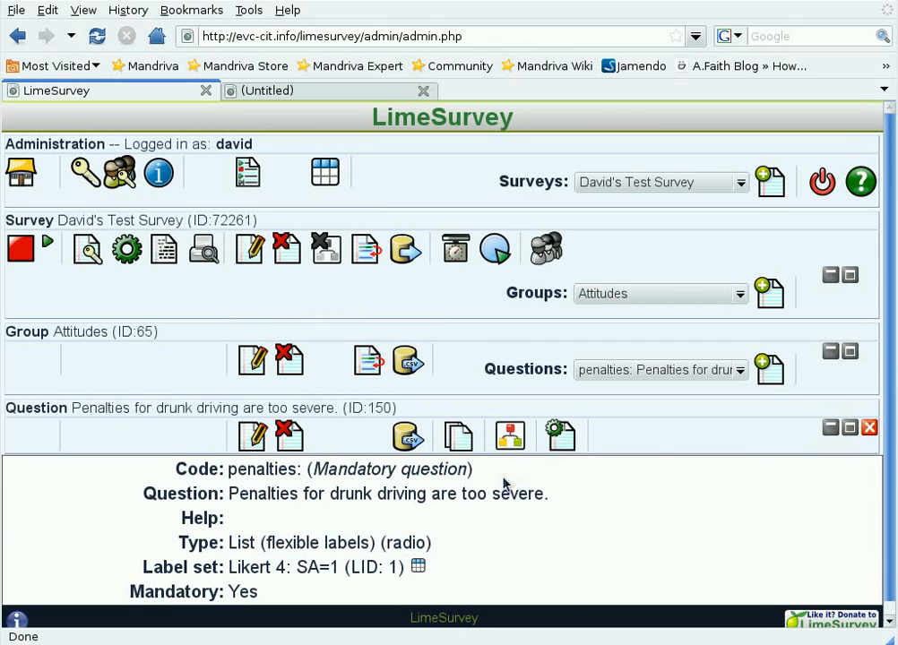
Test the survey, answering the Demographics page with age 55, gender Male and alcohol frequency Never, and continue to the Attitudes page.
{"action": "left_click", "coordinate": [127, 250]}
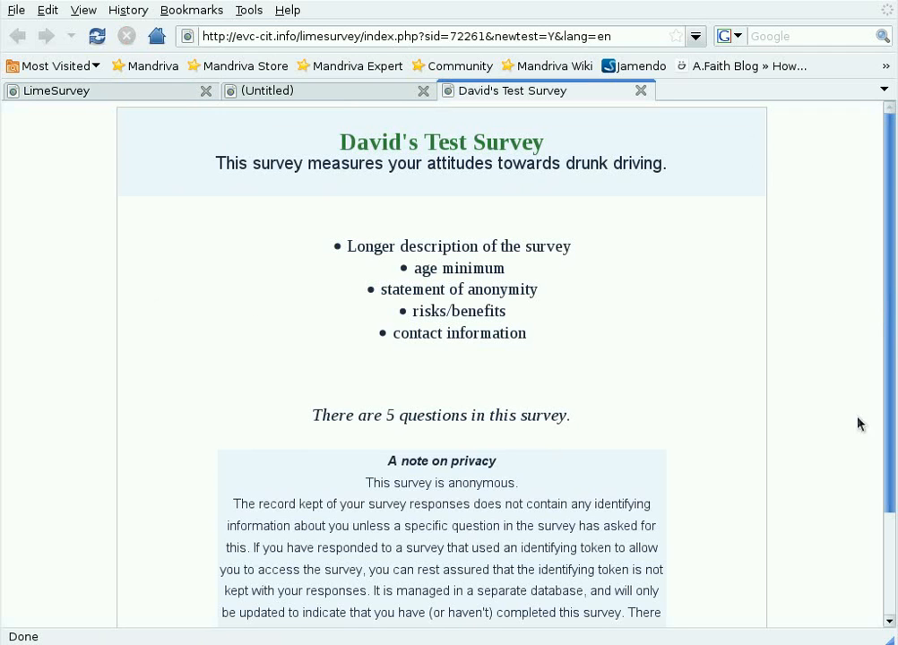
{"action": "scroll", "coordinate": [697, 343], "scroll_direction": "down", "scroll_amount": 3}
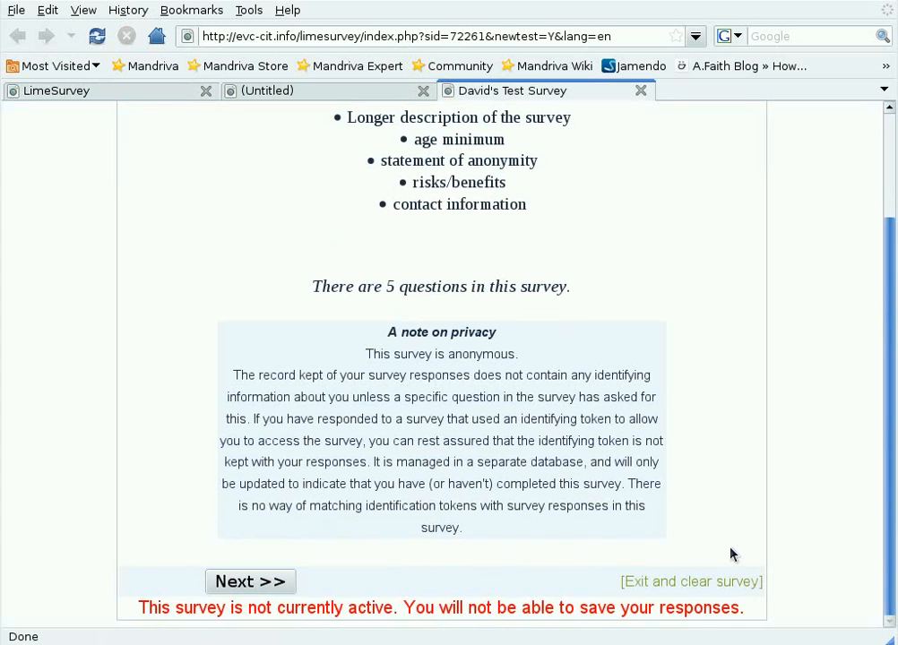
{"action": "left_click", "coordinate": [256, 581]}
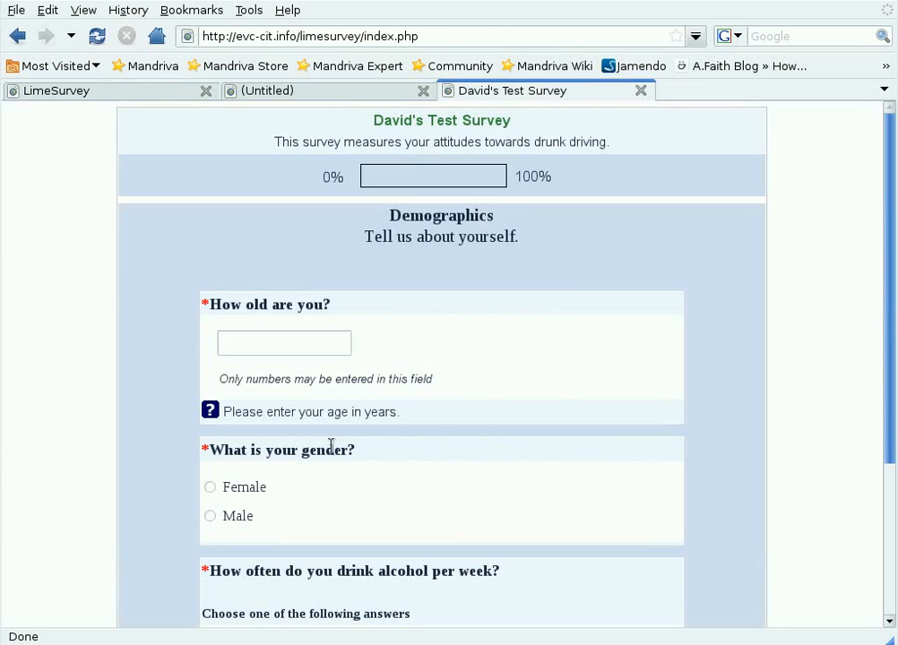
{"action": "left_click", "coordinate": [272, 346]}
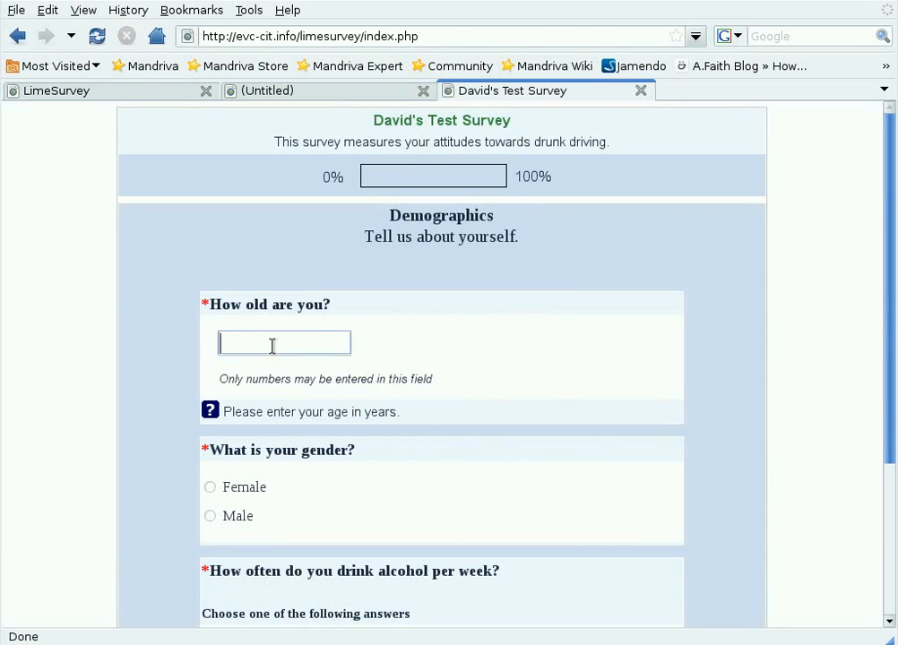
{"action": "type", "text": "55"}
{"action": "left_click", "coordinate": [210, 516]}
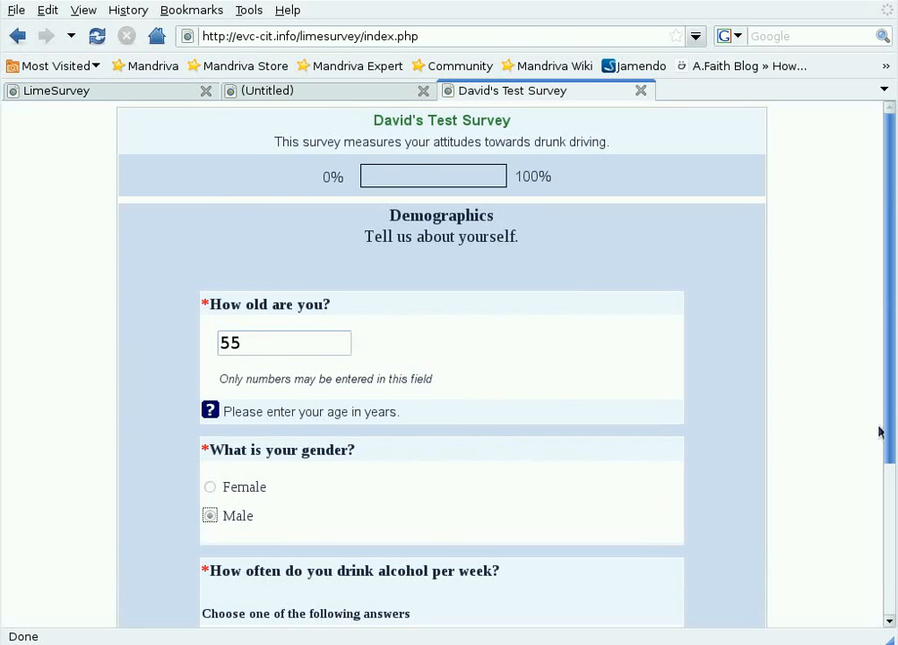
{"action": "scroll", "coordinate": [893, 561], "scroll_direction": "down", "scroll_amount": 4}
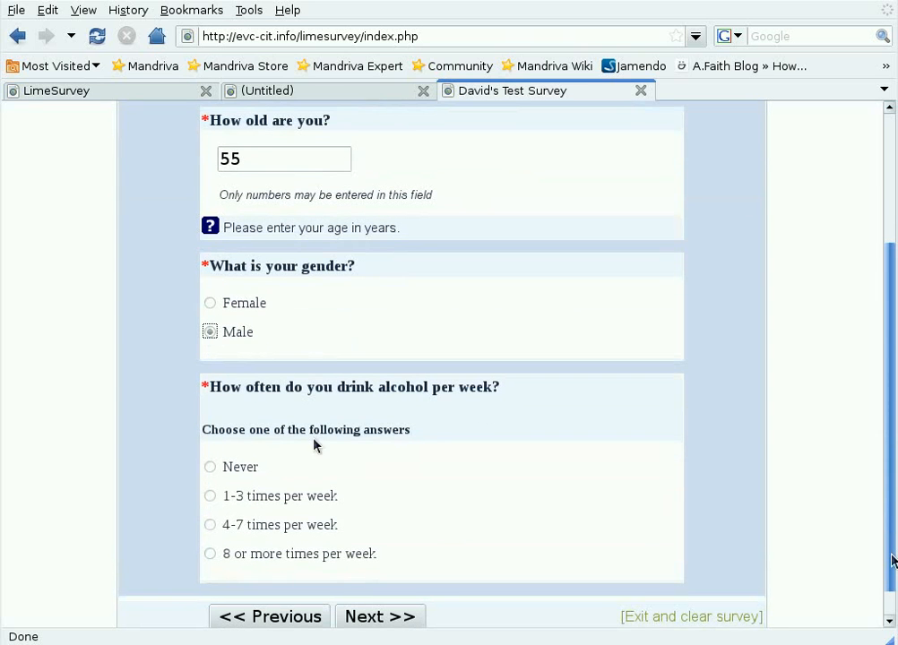
{"action": "left_click", "coordinate": [210, 467]}
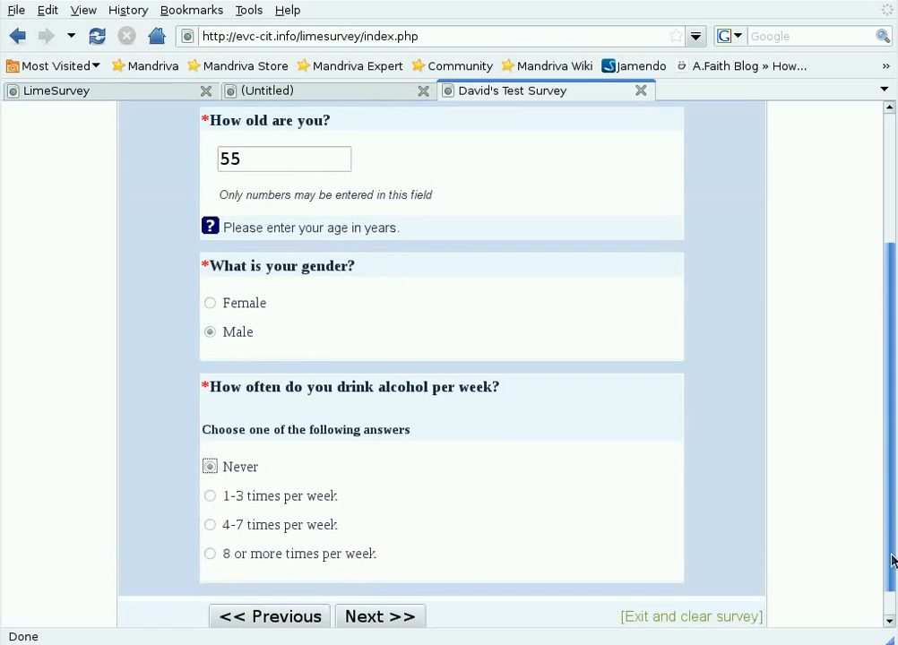
{"action": "left_click", "coordinate": [363, 616]}
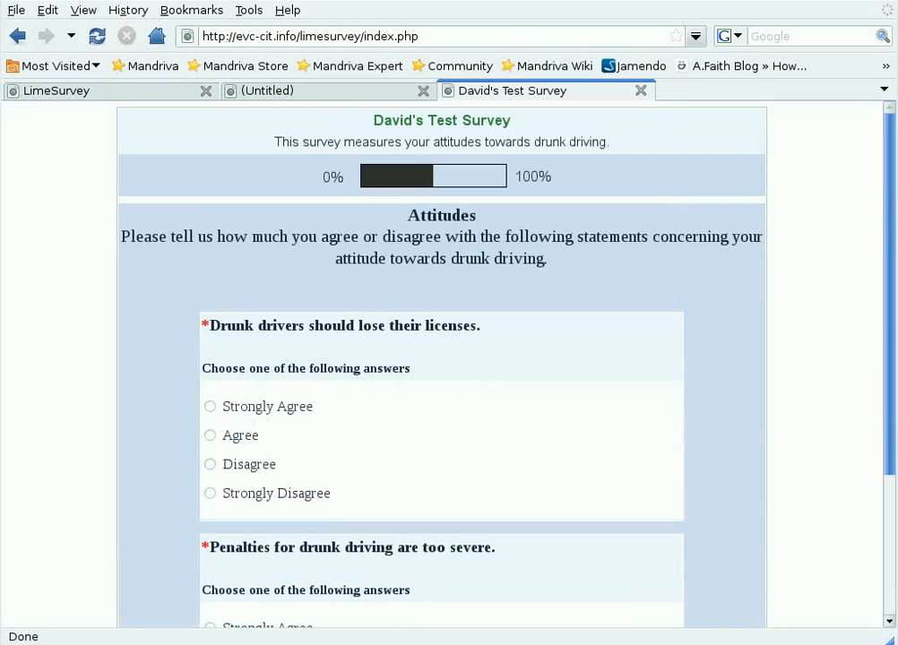
Answer Agree to the licenses question and Strongly Disagree to the penalties question, submit the test survey, and close it.
{"action": "left_click", "coordinate": [209, 436]}
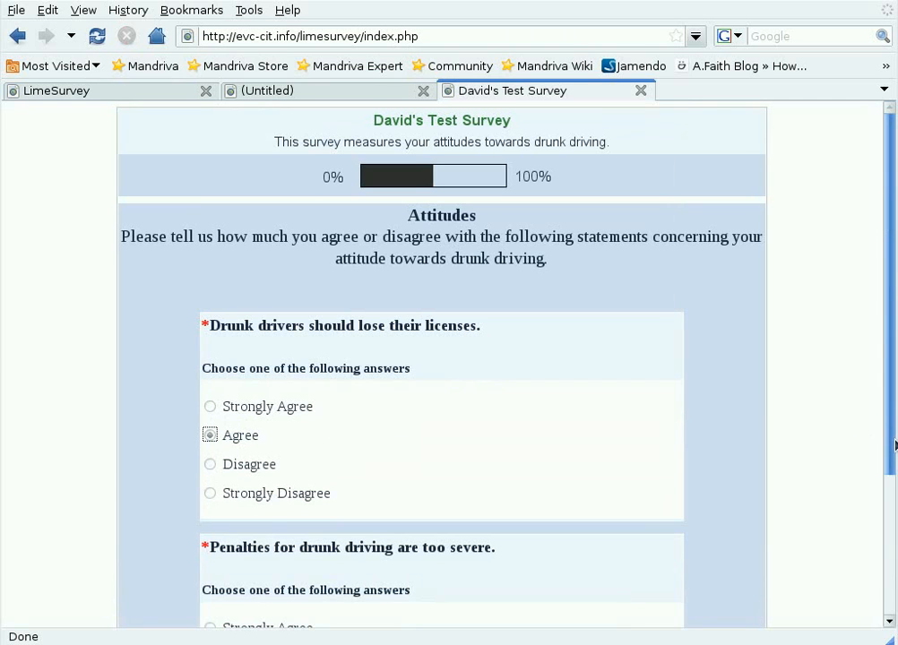
{"action": "left_click_drag", "start_coordinate": [888, 436], "coordinate": [883, 551]}
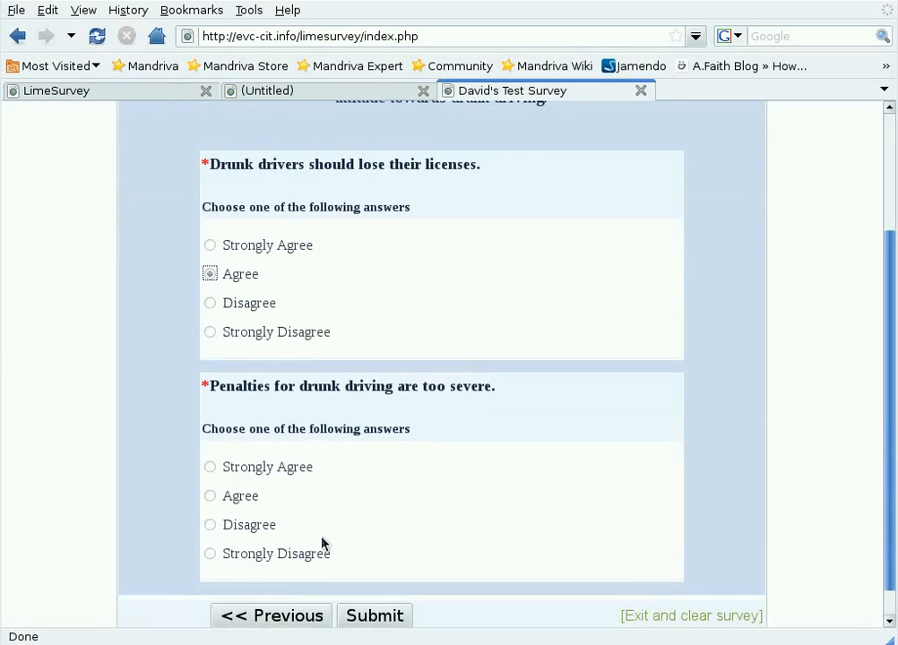
{"action": "left_click", "coordinate": [209, 554]}
{"action": "left_click", "coordinate": [372, 616]}
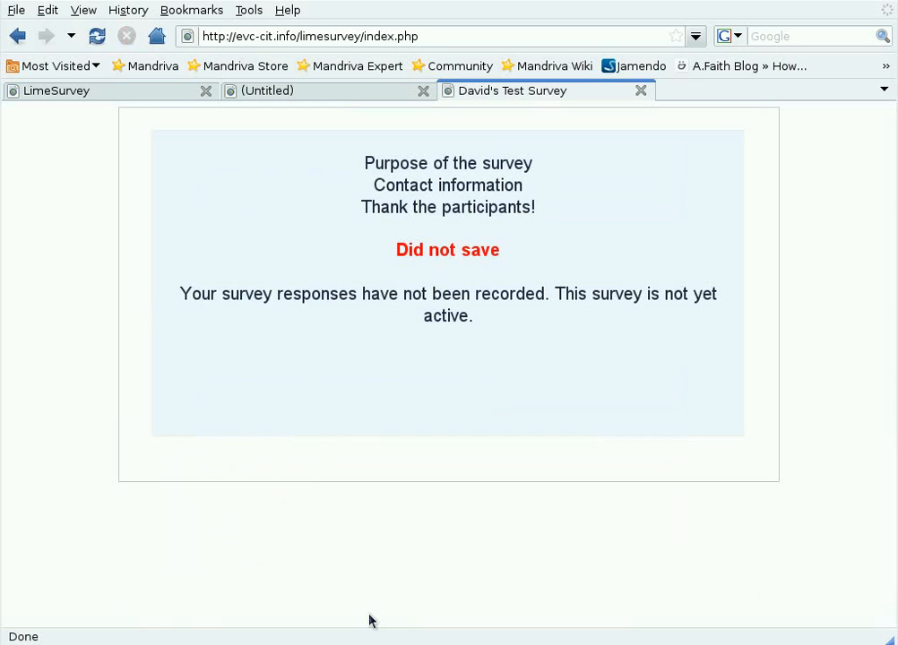
{"action": "left_click", "coordinate": [640, 91]}
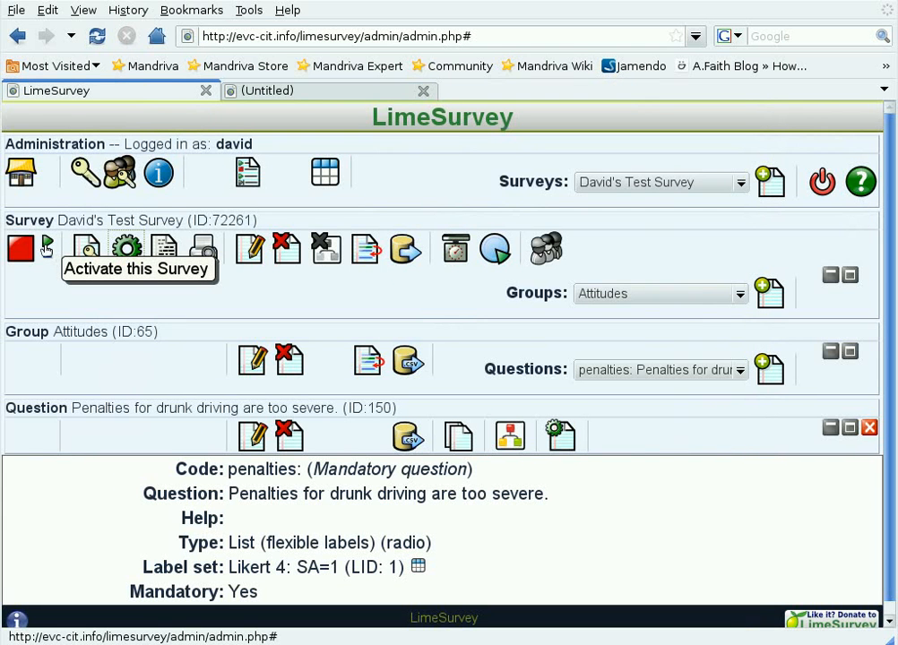
Activate the survey after reading through the activation warning.
{"action": "left_click", "coordinate": [47, 245]}
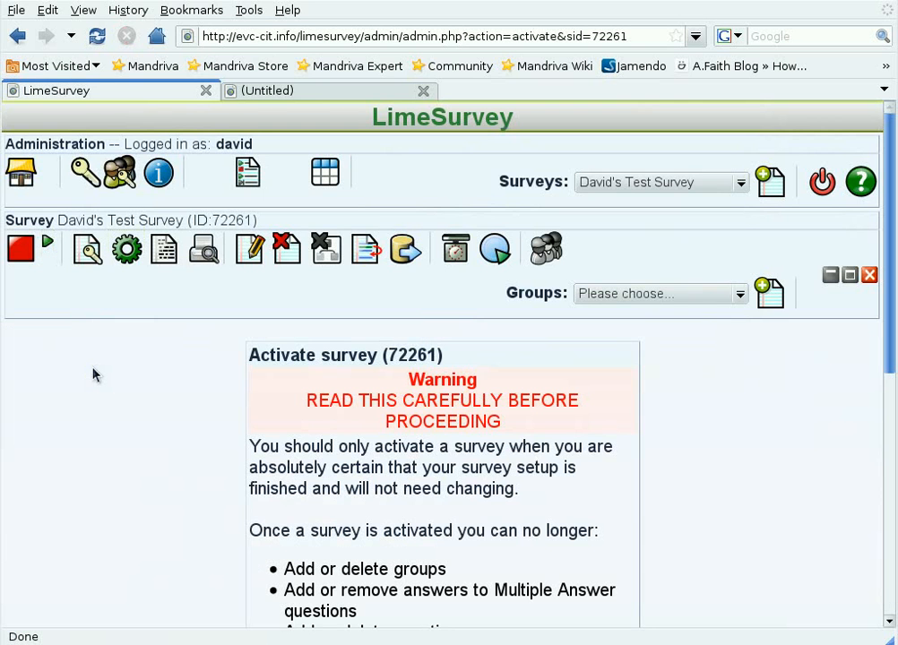
{"action": "scroll", "coordinate": [885, 314], "scroll_direction": "down", "scroll_amount": 5}
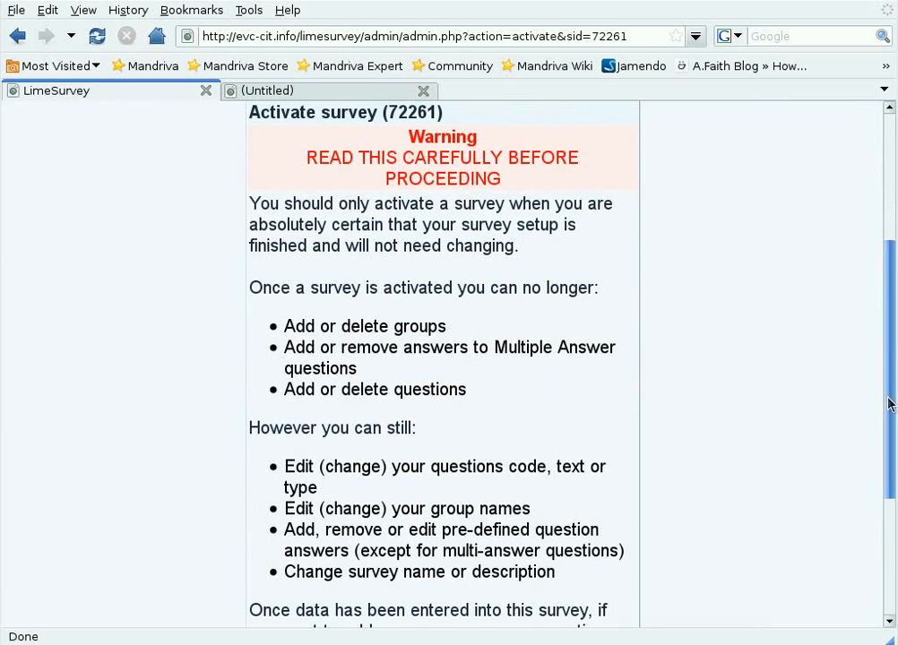
{"action": "left_click_drag", "start_coordinate": [890, 404], "coordinate": [890, 460]}
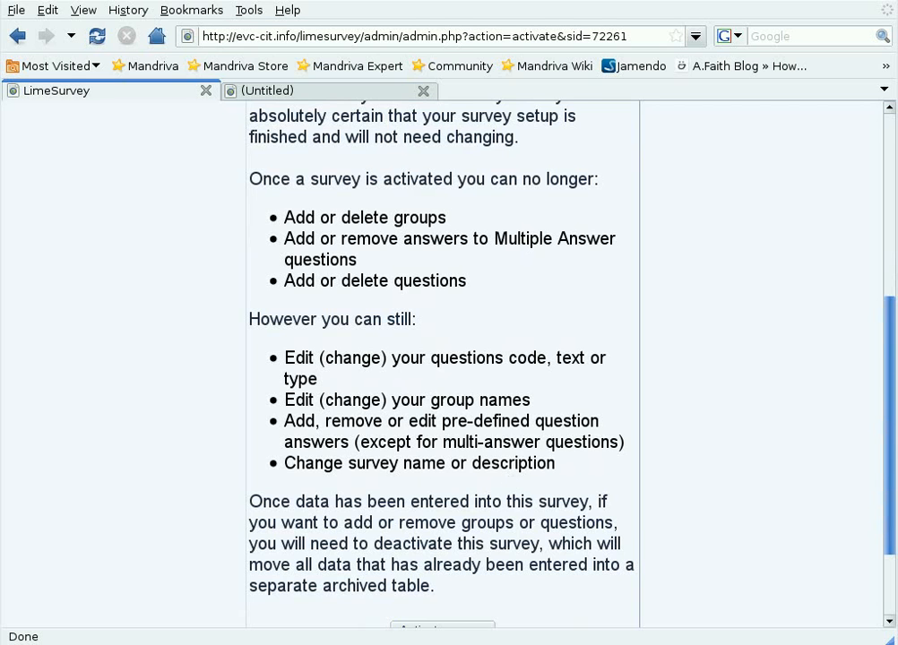
{"action": "scroll", "coordinate": [893, 486], "scroll_direction": "down", "scroll_amount": 2}
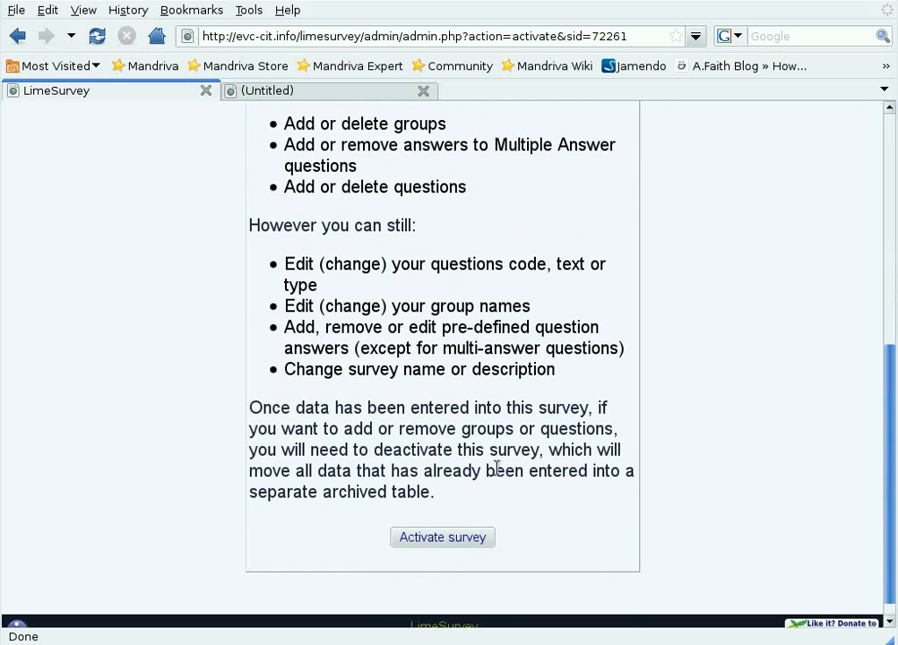
{"action": "left_click", "coordinate": [457, 540]}
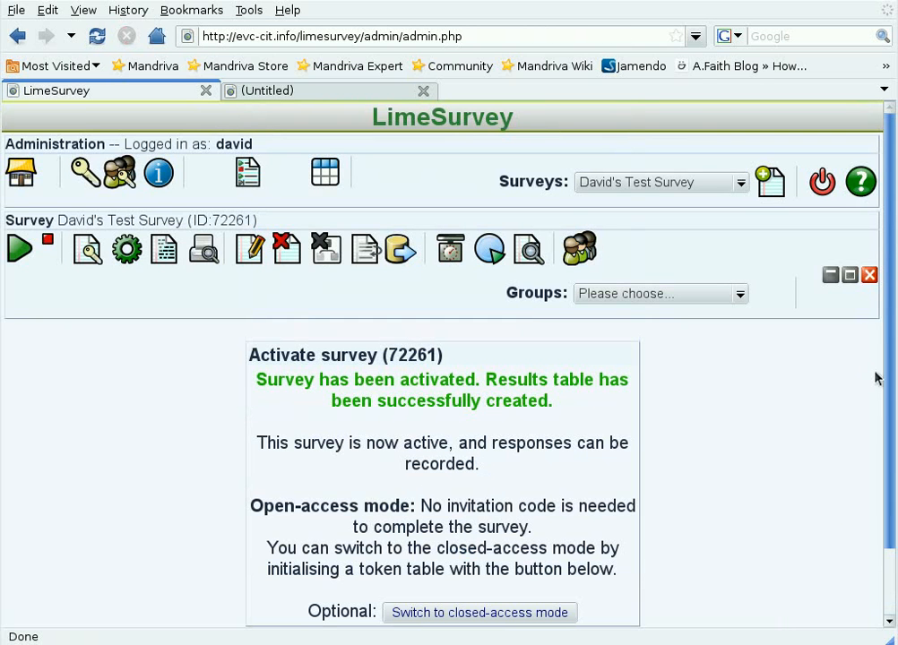
Review the activation confirmation, highlighting the survey ID in its heading and clearing the selection.
{"action": "scroll", "coordinate": [439, 358], "scroll_direction": "down", "scroll_amount": 2}
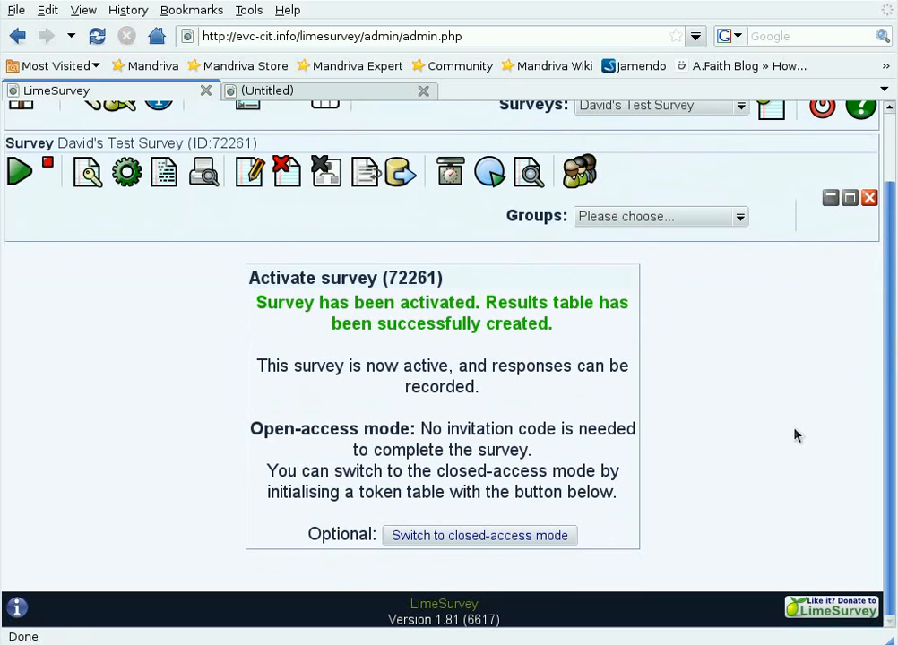
{"action": "left_click_drag", "start_coordinate": [389, 279], "coordinate": [461, 293]}
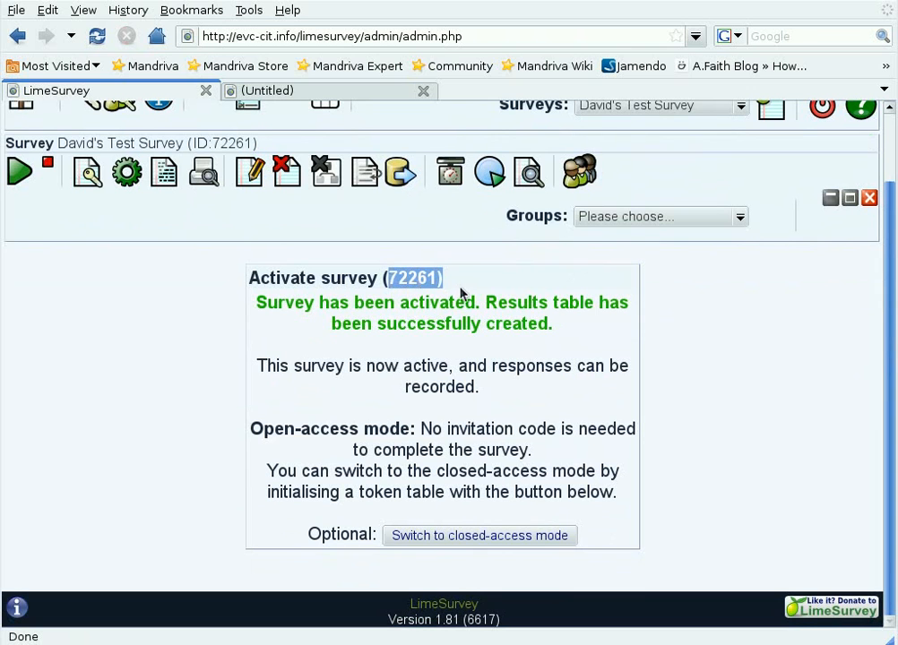
{"action": "left_click", "coordinate": [681, 349]}
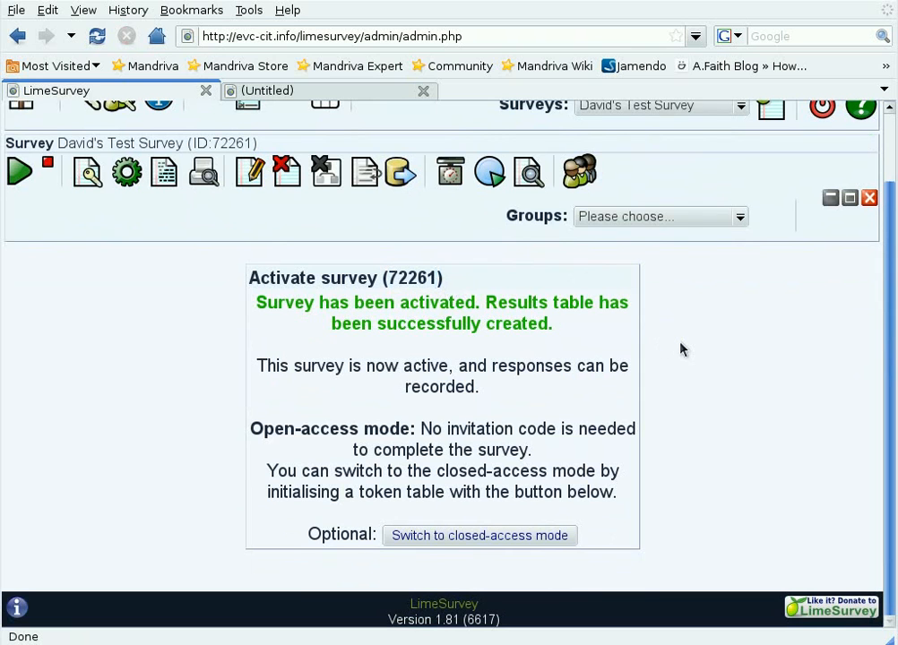